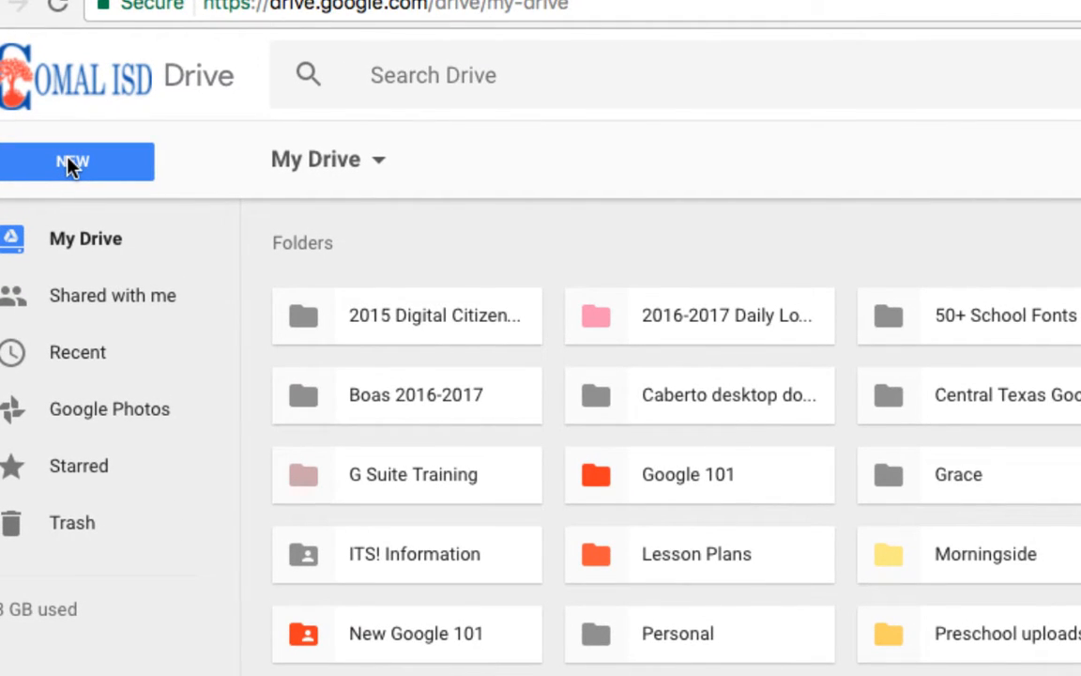
# Create a new blank Google Docs document from Drive's NEW menu.
pyautogui.click(72, 164)
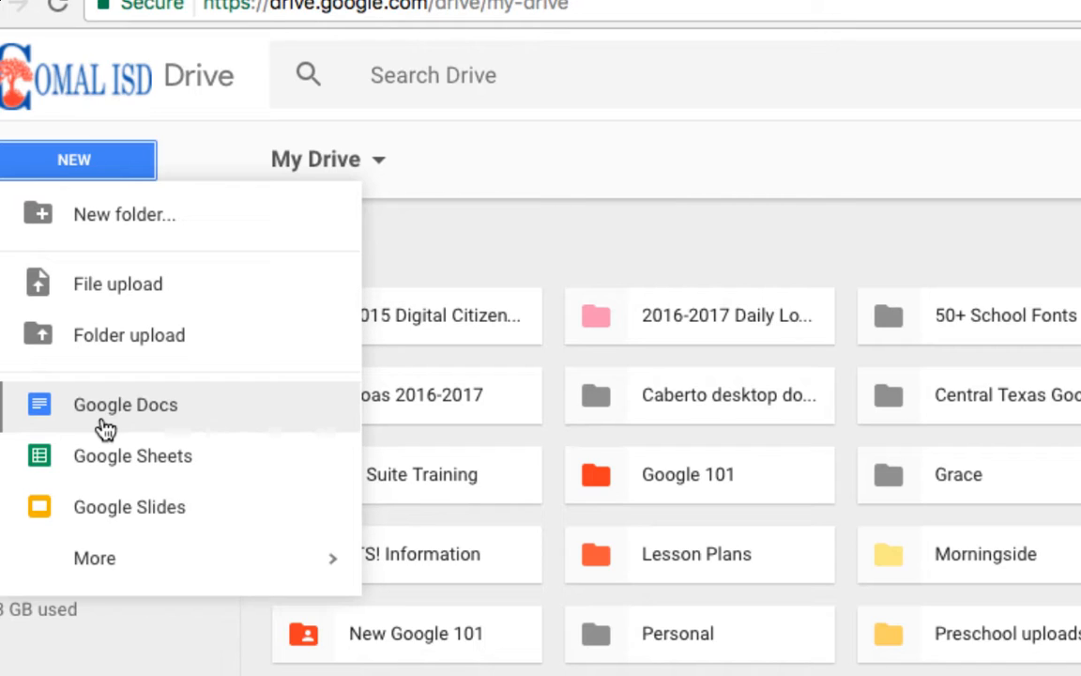
pyautogui.moveTo(177, 567)
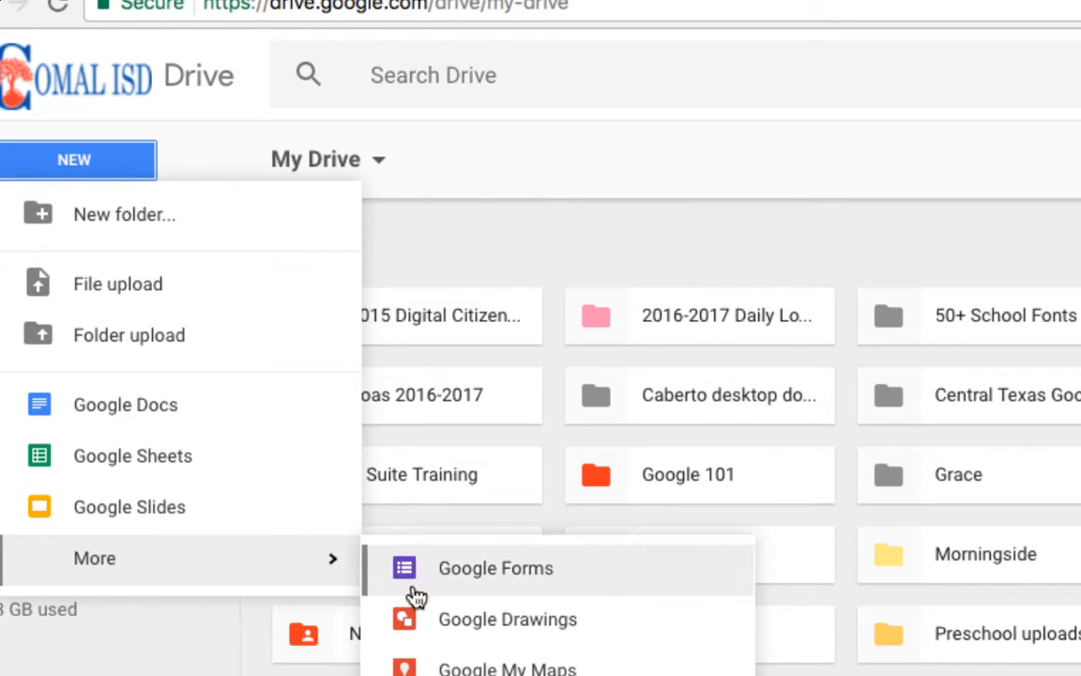
pyautogui.click(147, 411)
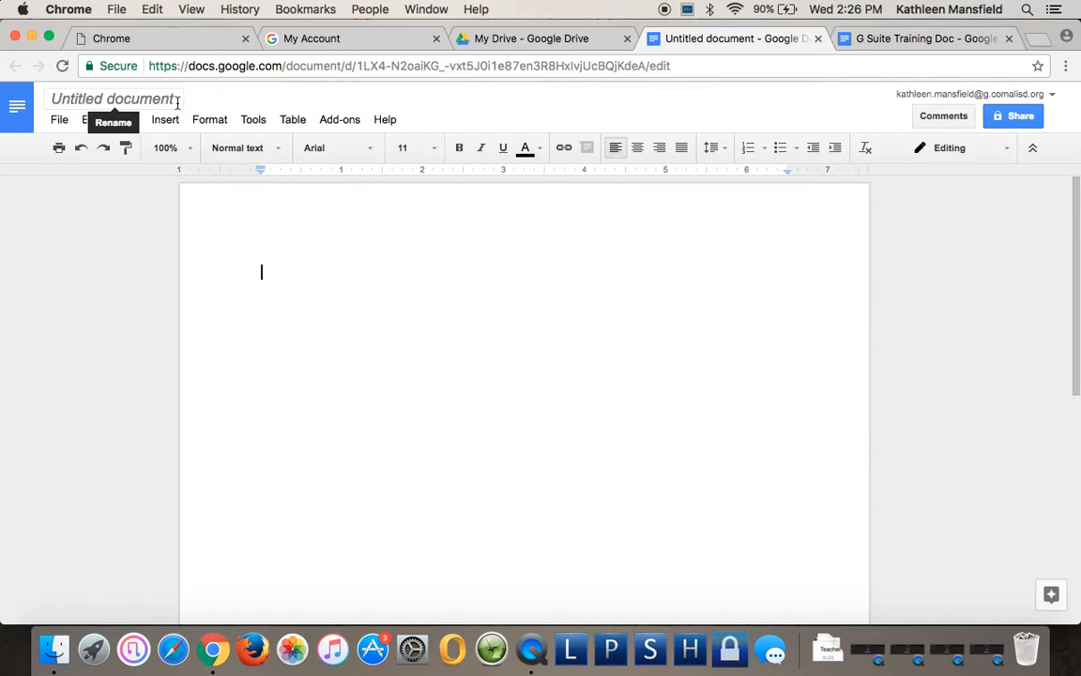
# Rename the untitled document to 'G Suite Training Doc'.
pyautogui.click(170, 101)
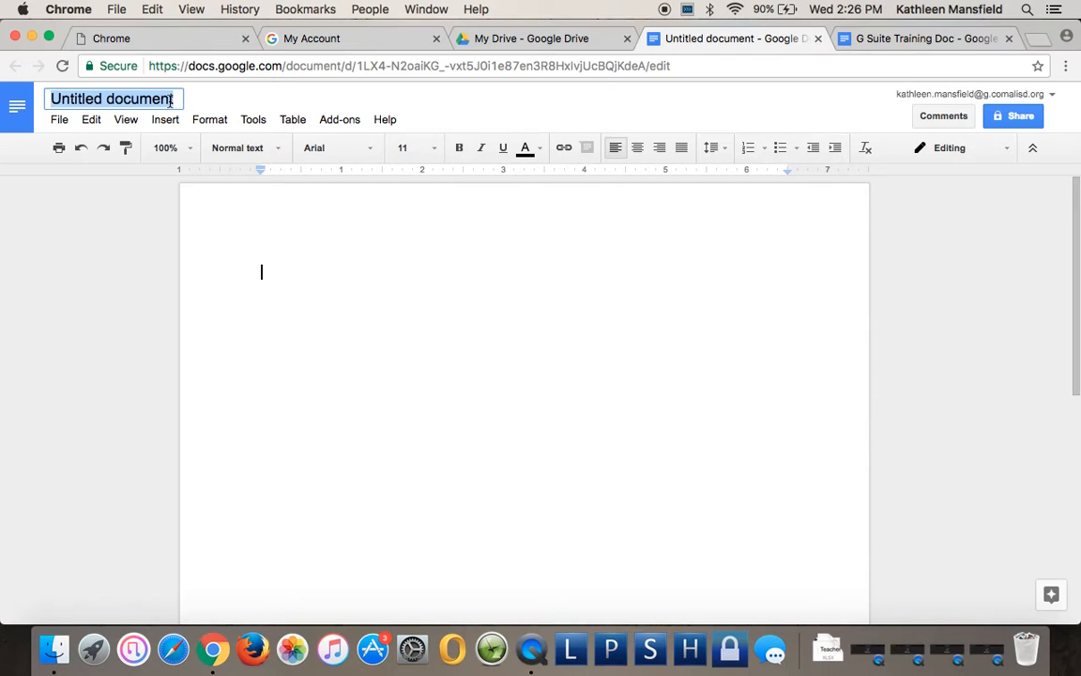
pyautogui.write('G S')
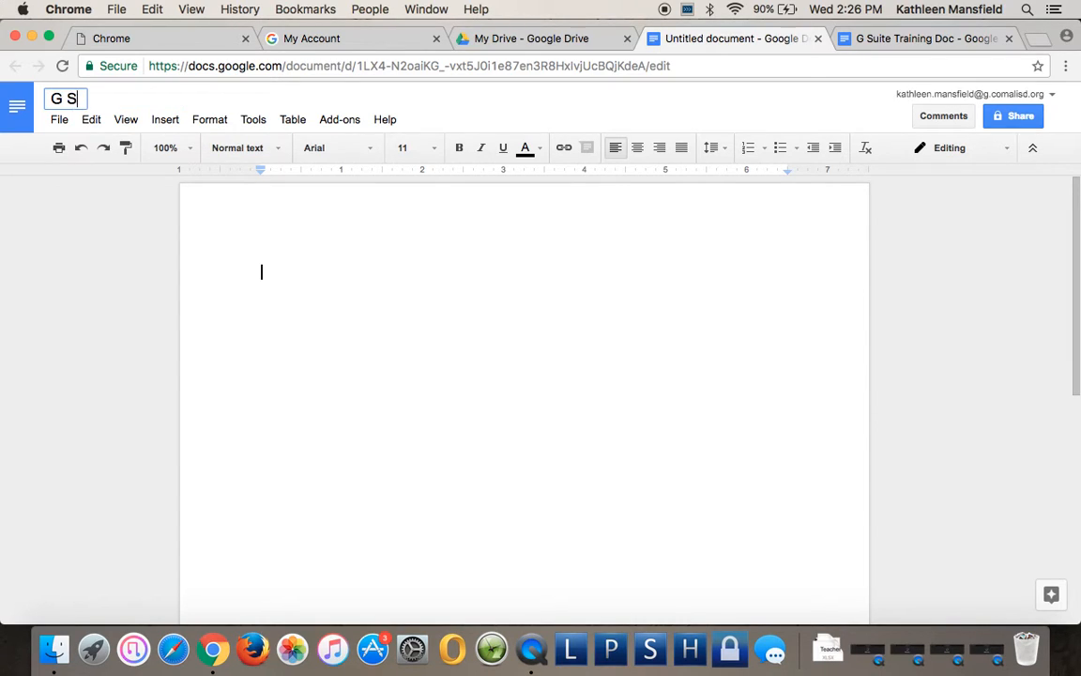
pyautogui.write('uite Tr')
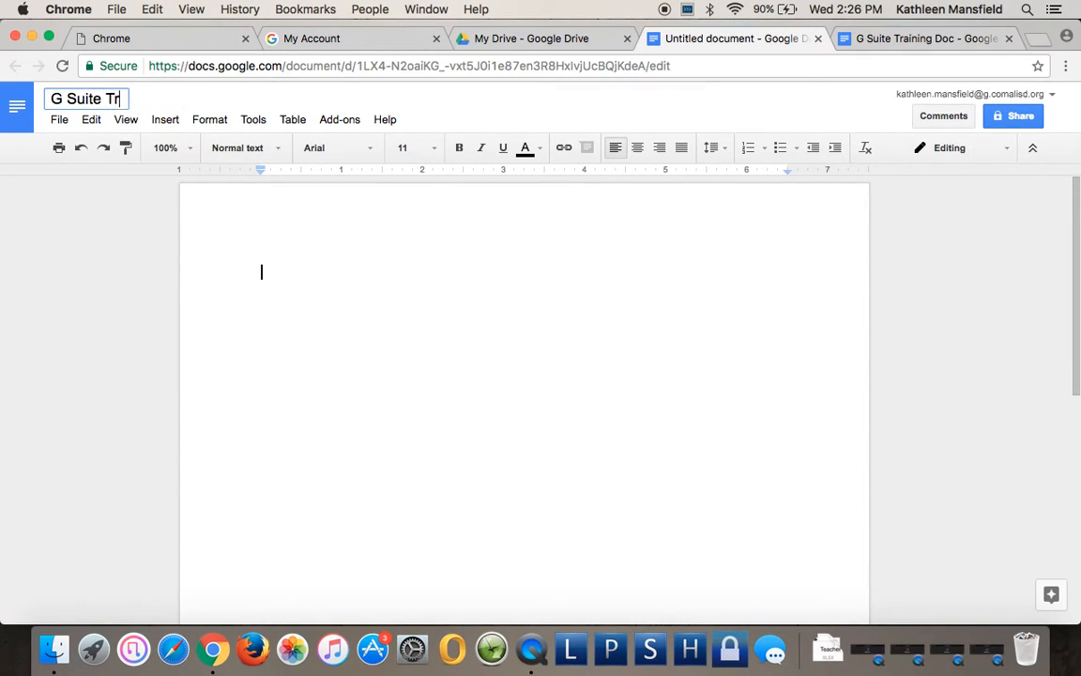
pyautogui.write('aining Doc')
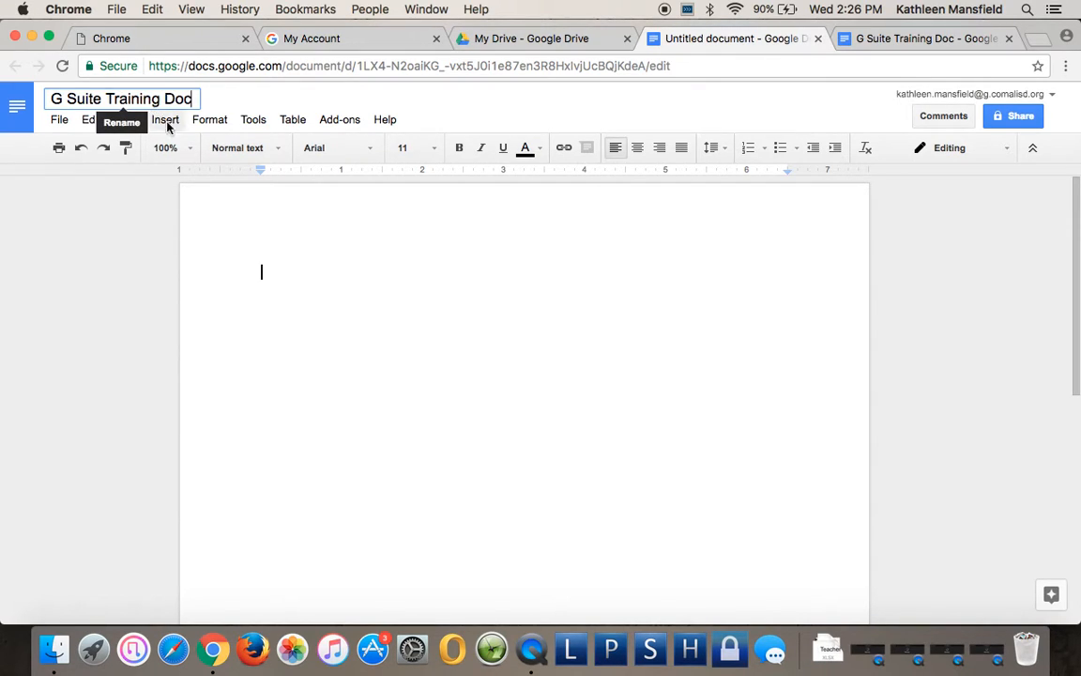
pyautogui.click(319, 284)
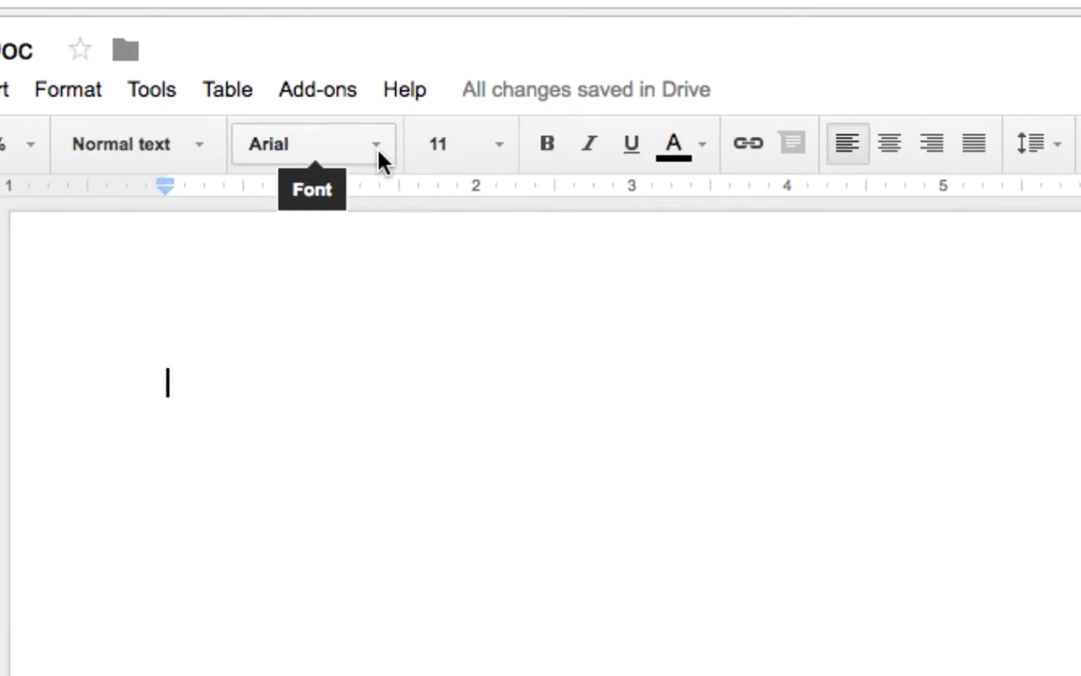
# Browse the toolbar's font list, scrolling through the available fonts.
pyautogui.click(361, 150)
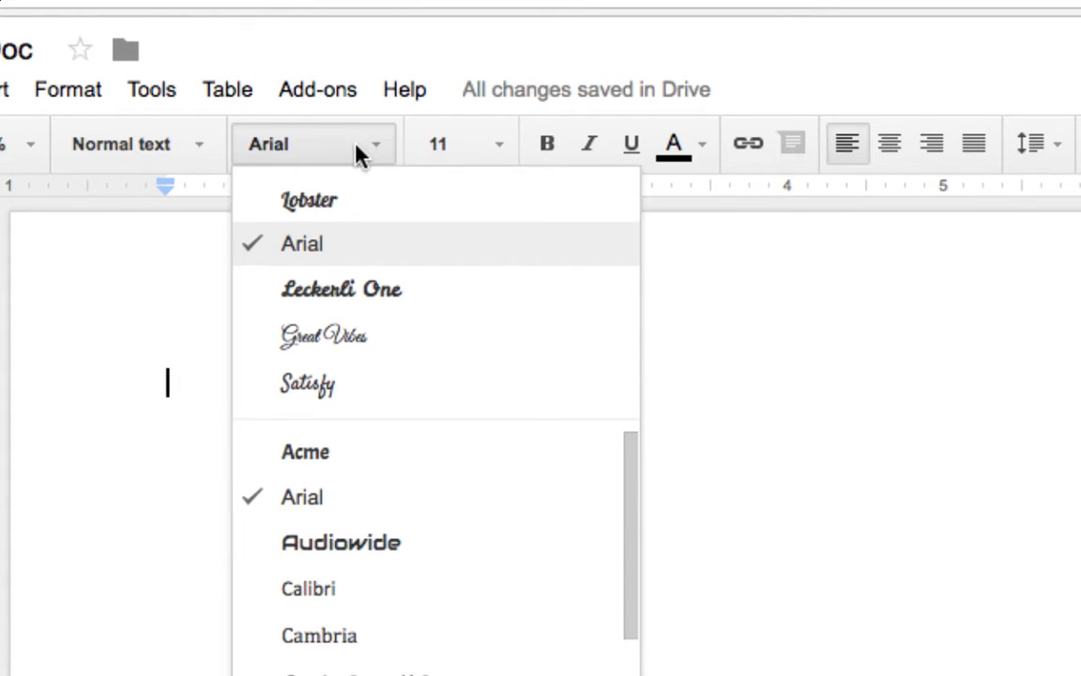
pyautogui.scroll(-3, 430, 530)
pyautogui.scroll(-2, 430, 530)
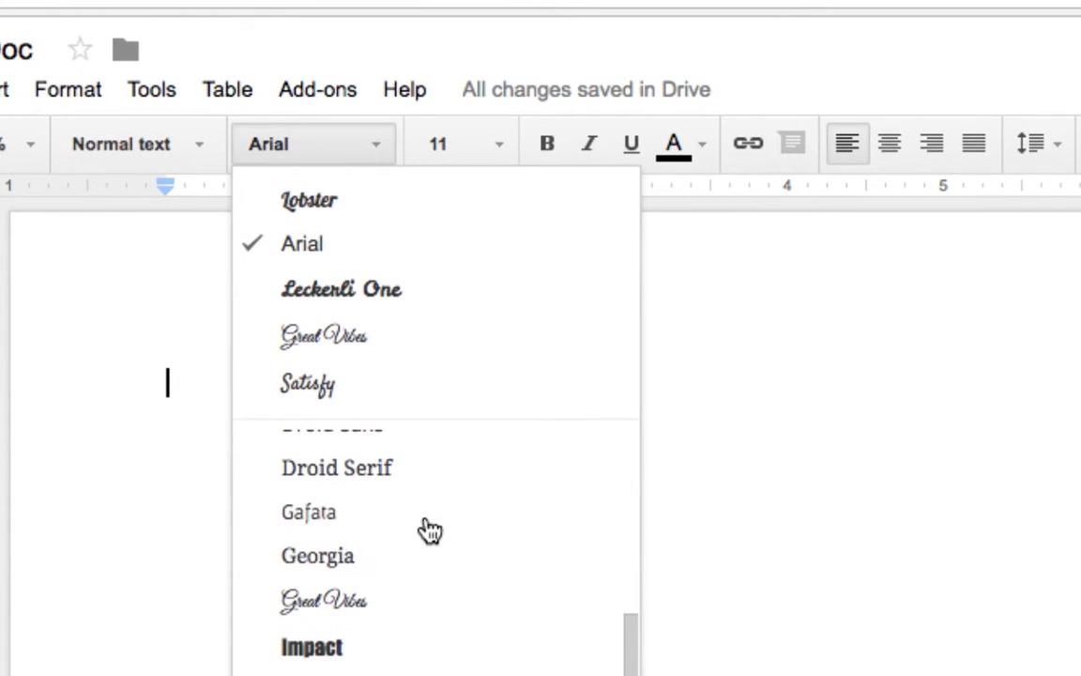
pyautogui.scroll(-3, 429, 530)
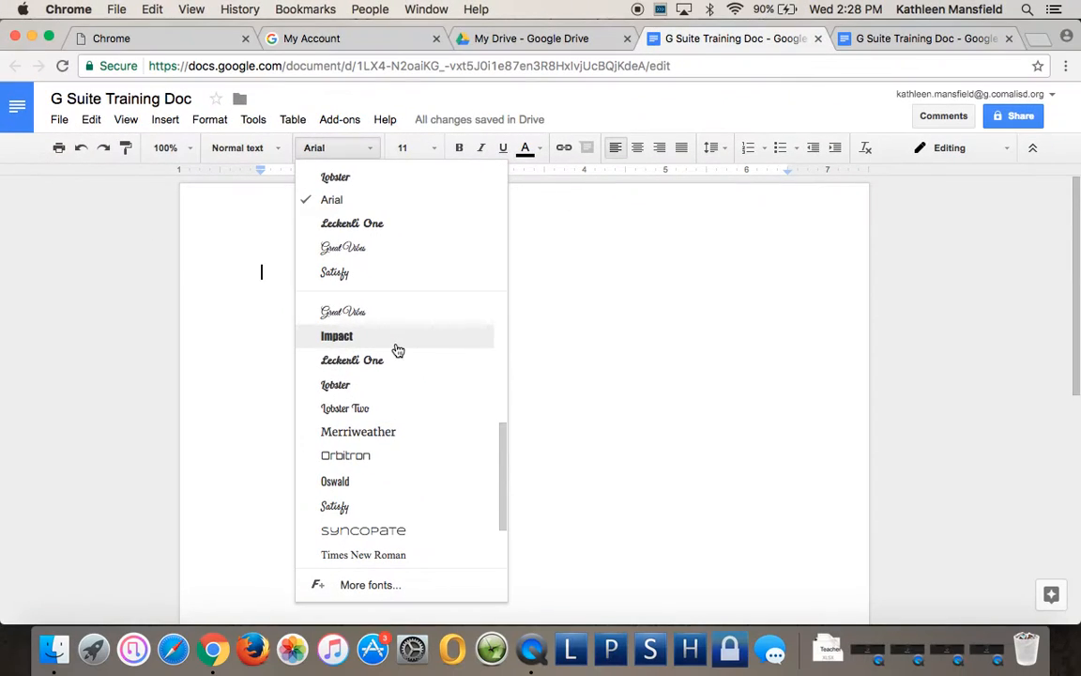
pyautogui.scroll(-2, 388, 523)
pyautogui.scroll(6, 389, 522)
pyautogui.scroll(-5, 391, 524)
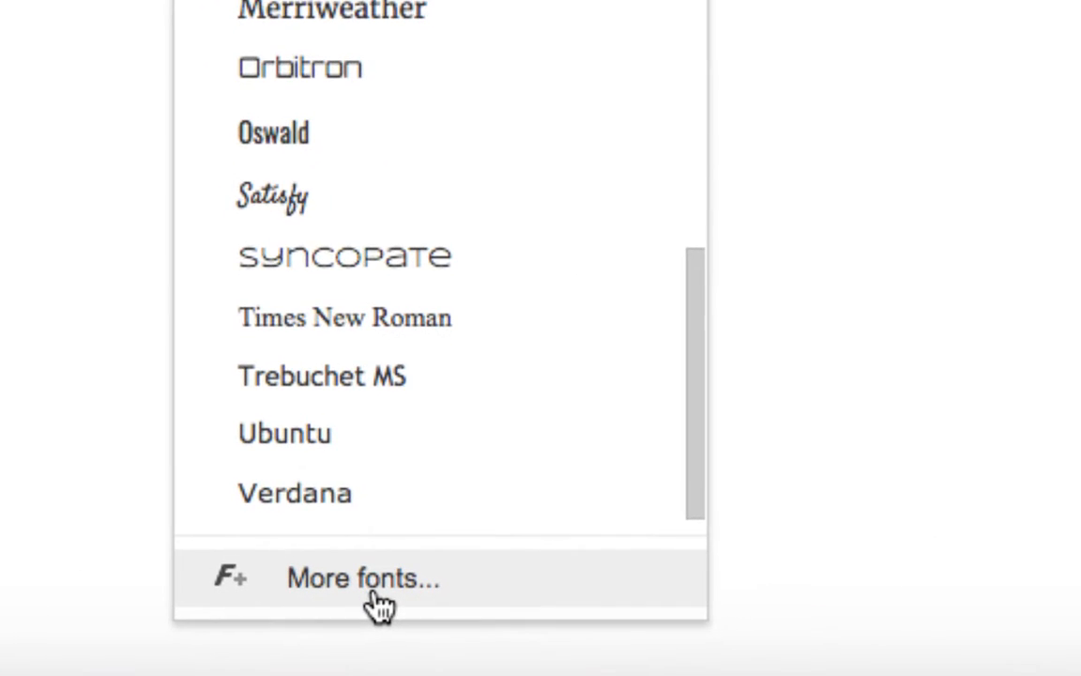
# Add Anton to My fonts through the More fonts dialog and confirm with OK.
pyautogui.click(394, 582)
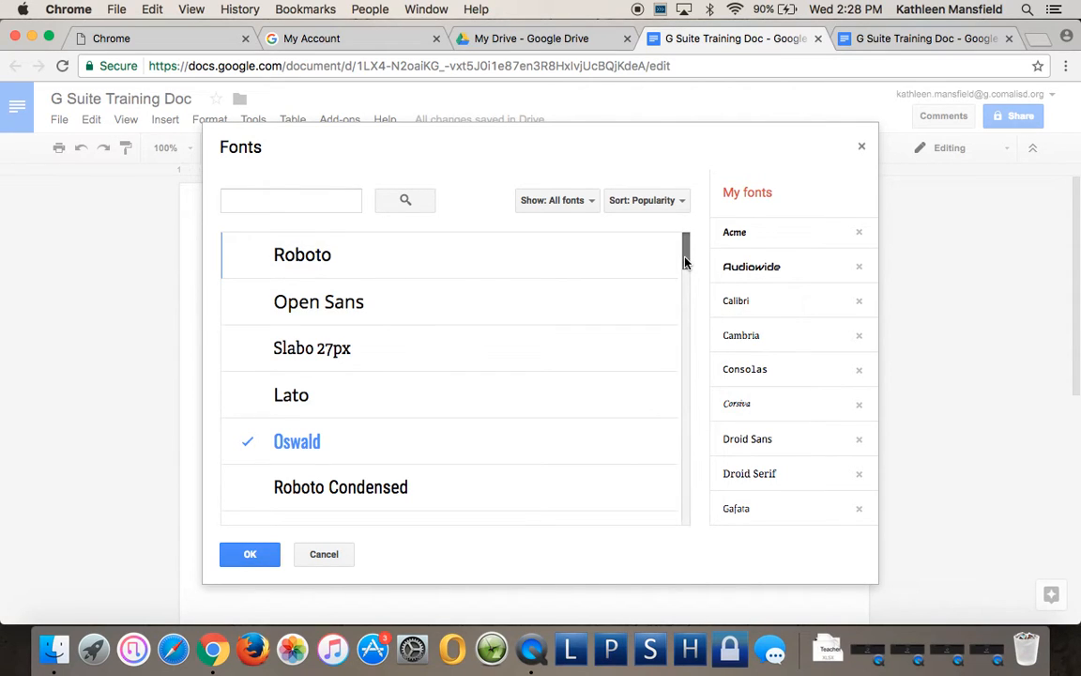
pyautogui.moveTo(684, 261); pyautogui.dragTo(708, 538)
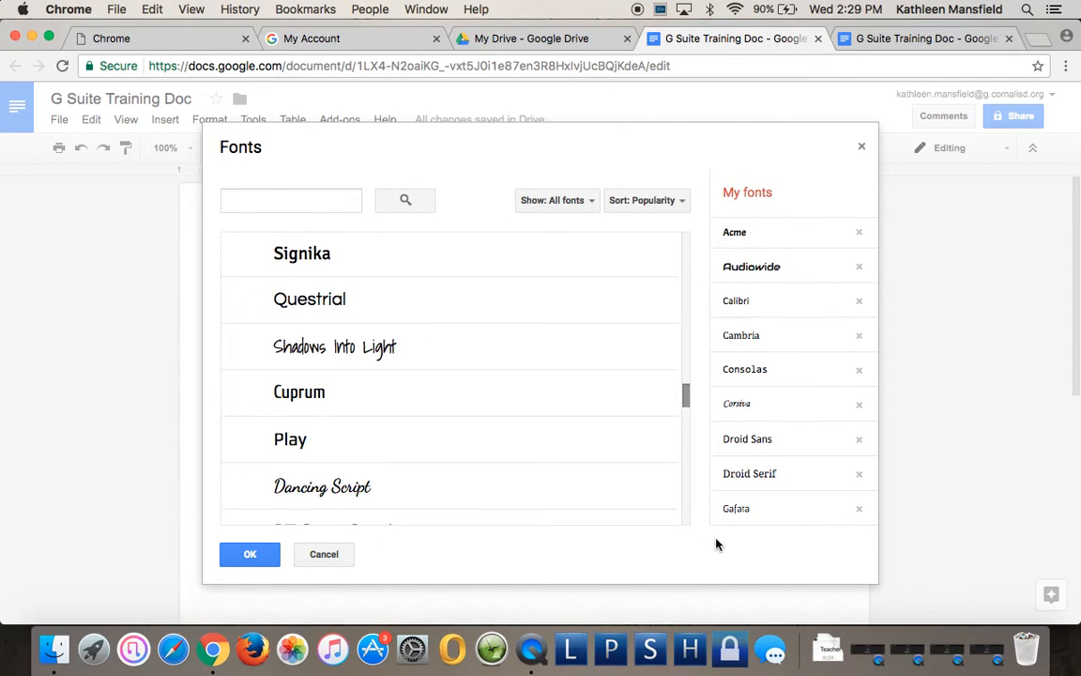
pyautogui.moveTo(685, 393)
pyautogui.mouseDown()
pyautogui.moveTo(679, 500)
pyautogui.moveTo(680, 338)
pyautogui.moveTo(679, 395)
pyautogui.mouseUp()
pyautogui.scroll(-1, 679, 395)
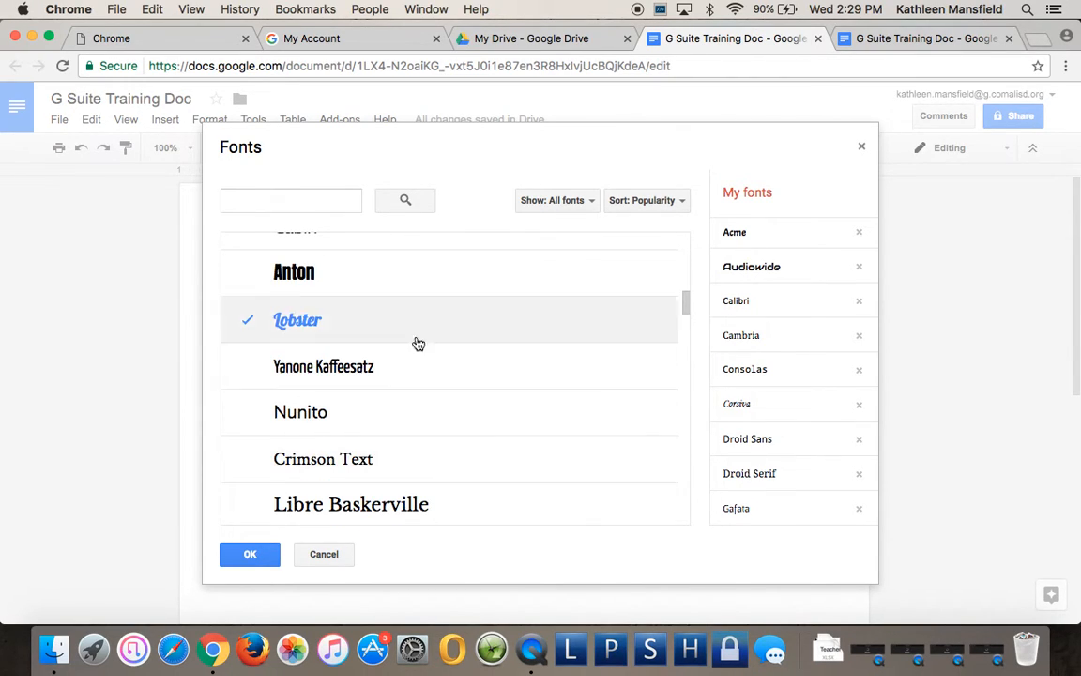
pyautogui.click(308, 281)
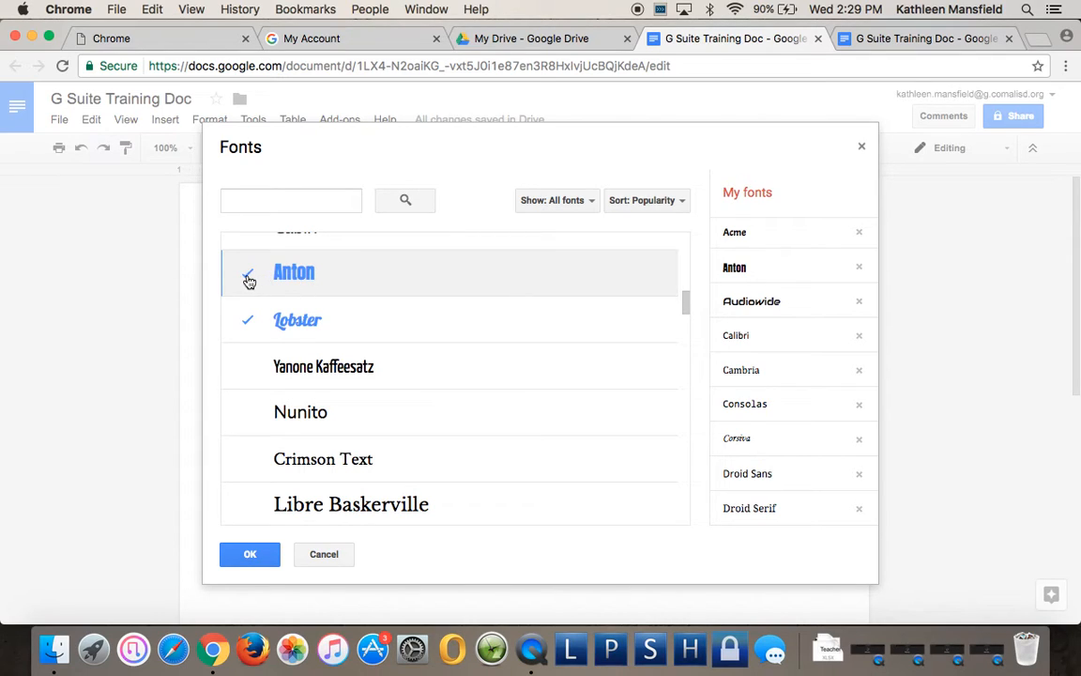
pyautogui.click(250, 554)
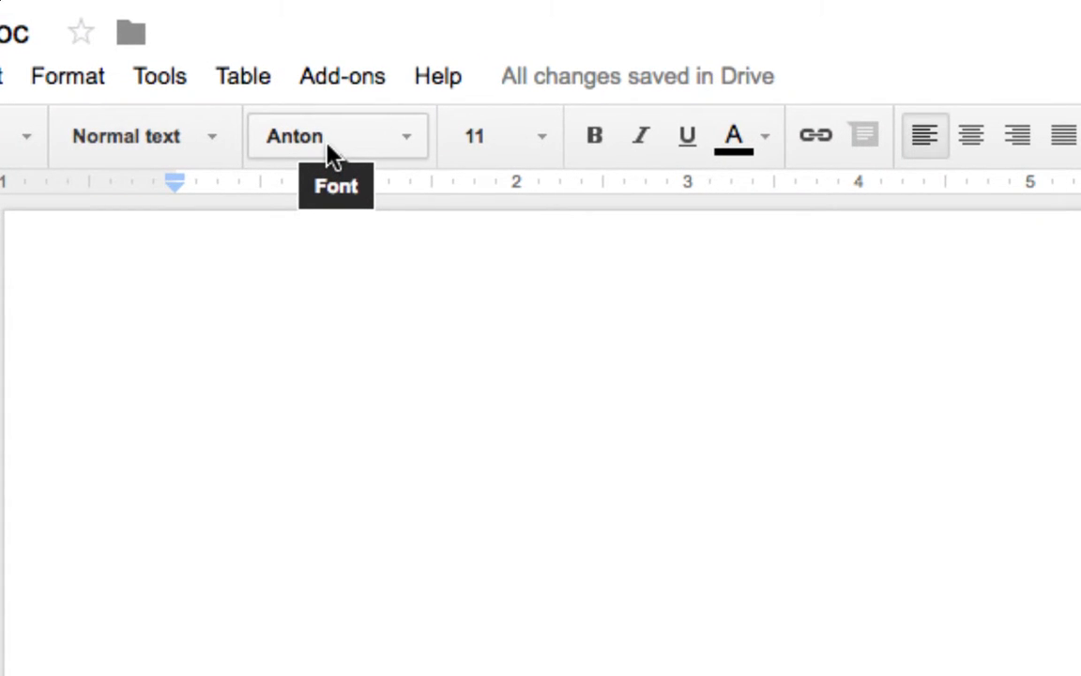
# Keep Anton as the font, set the size to 60, and type the author's full name.
pyautogui.click(407, 139)
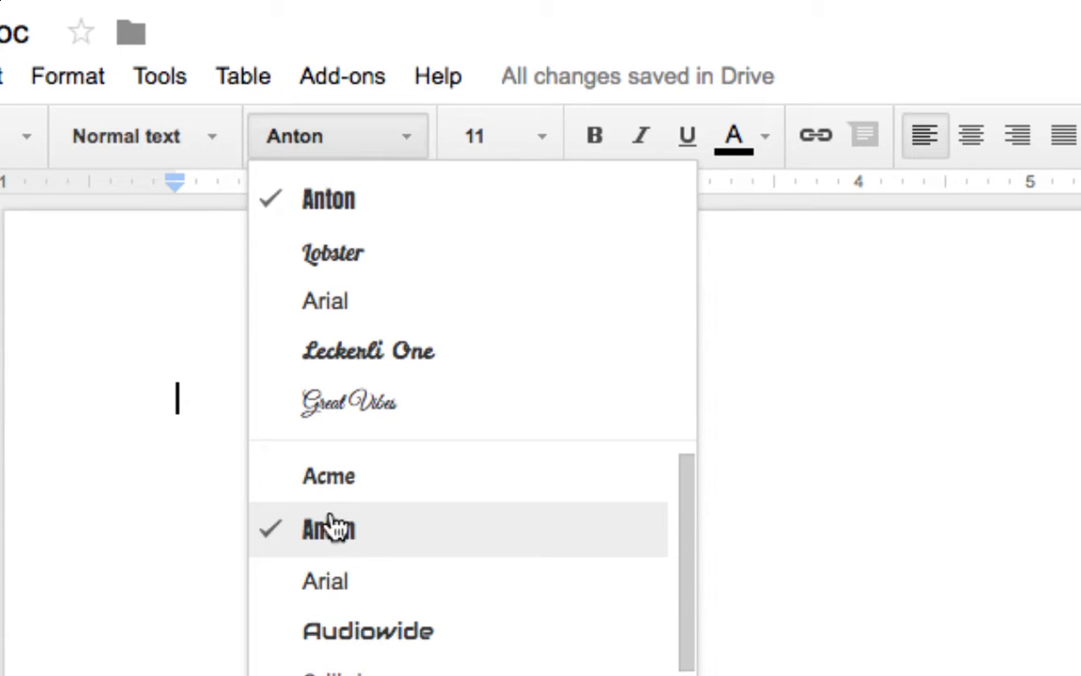
pyautogui.click(232, 295)
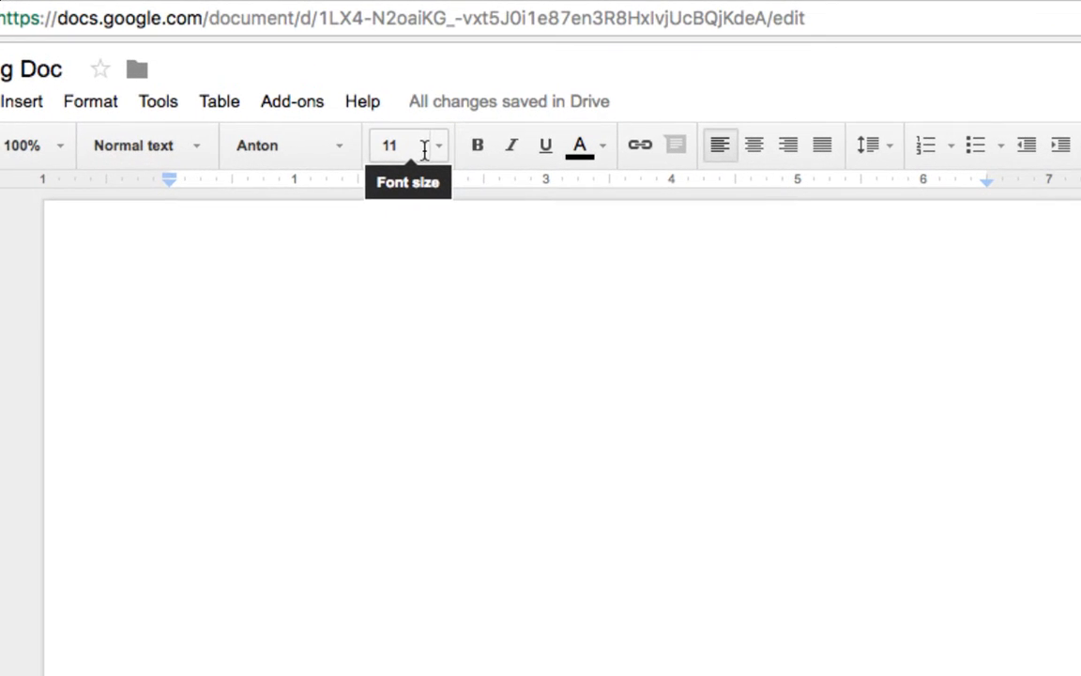
pyautogui.click(439, 147)
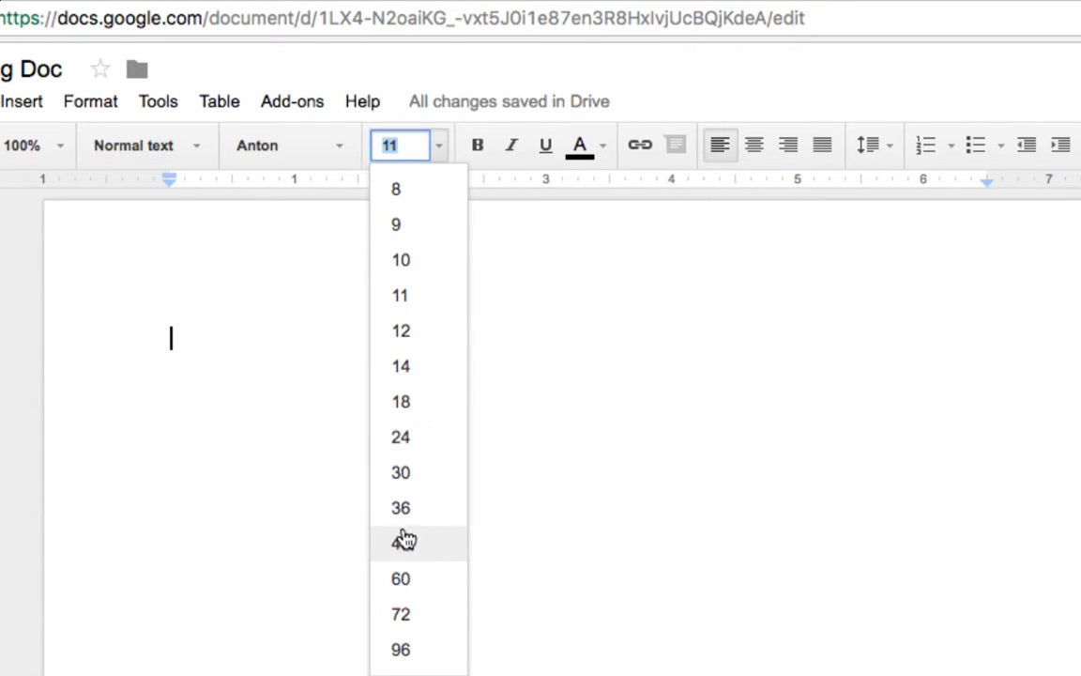
pyautogui.click(402, 580)
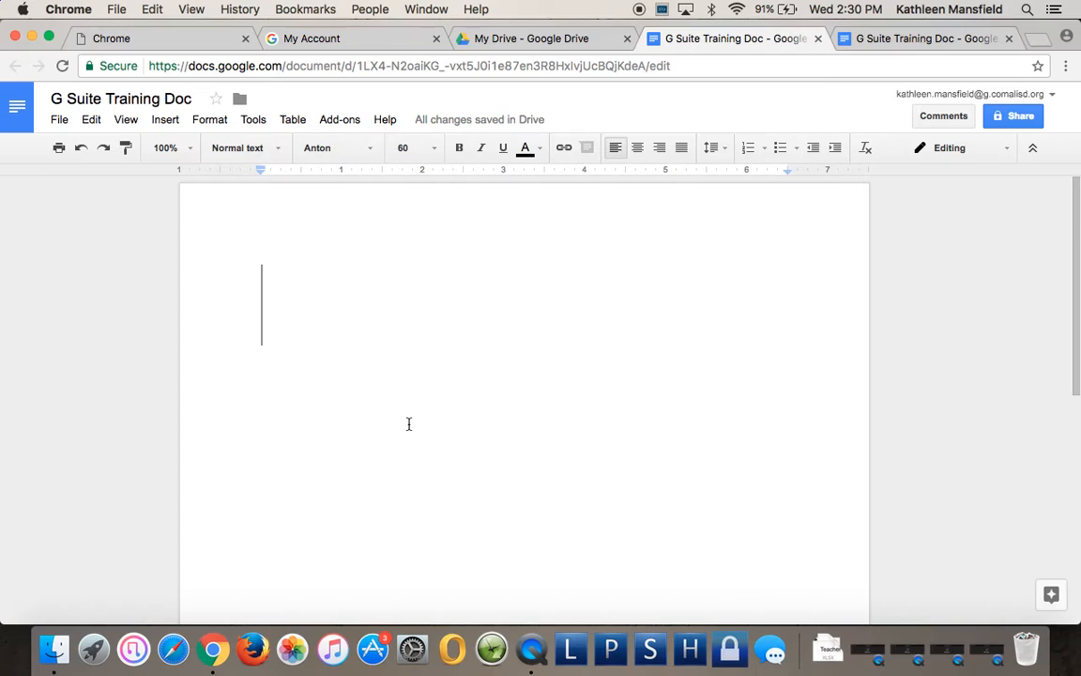
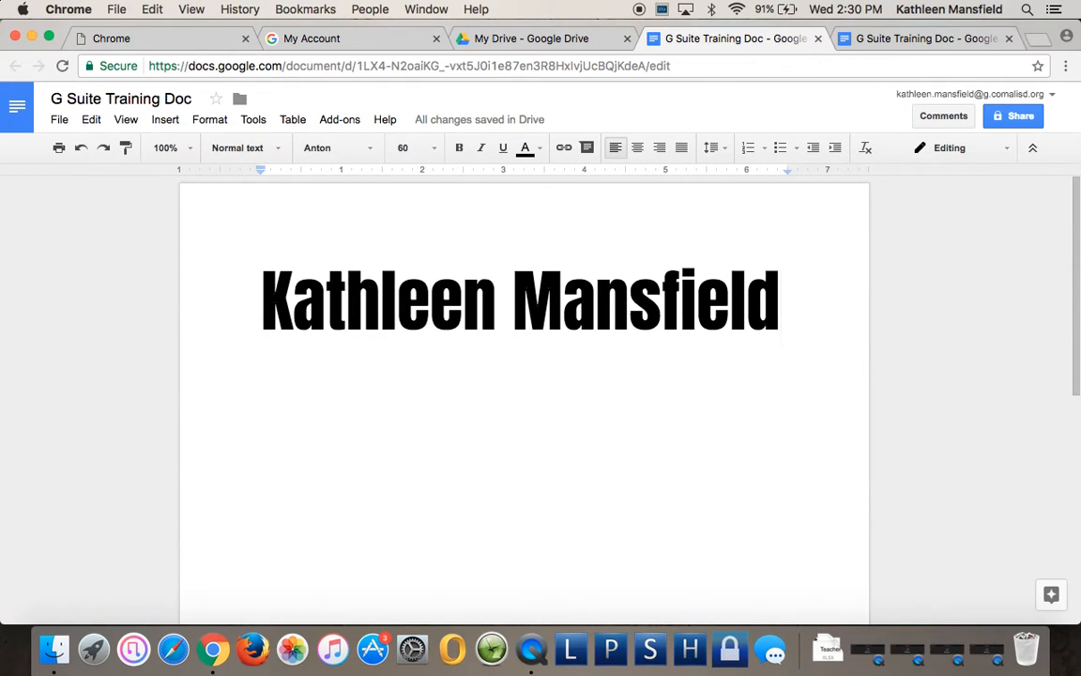
# Select the 60-point Anton name heading and center-align it.
pyautogui.click(260, 293)
pyautogui.moveTo(259, 292); pyautogui.dragTo(835, 310)
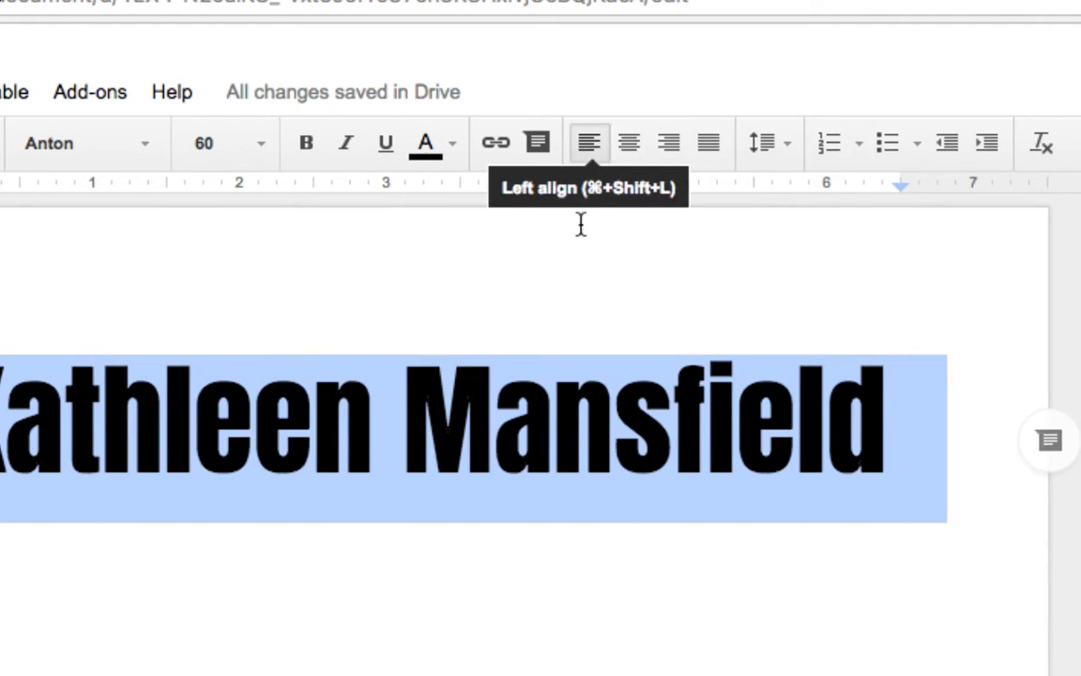
pyautogui.click(631, 147)
pyautogui.click(550, 297)
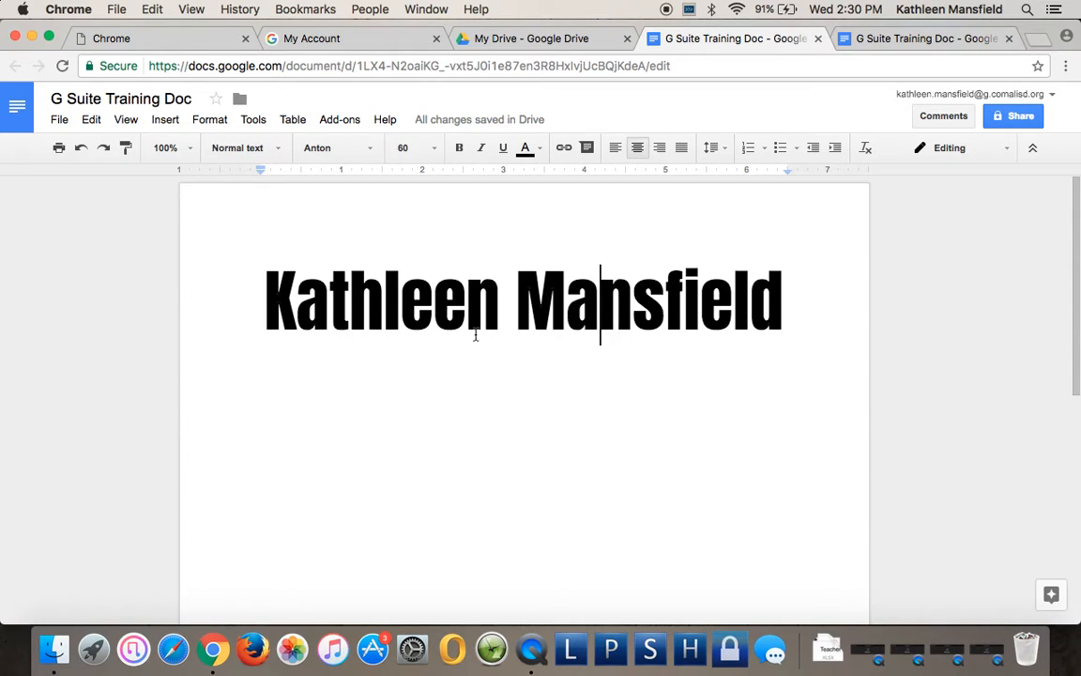
pyautogui.moveTo(263, 284); pyautogui.dragTo(785, 306)
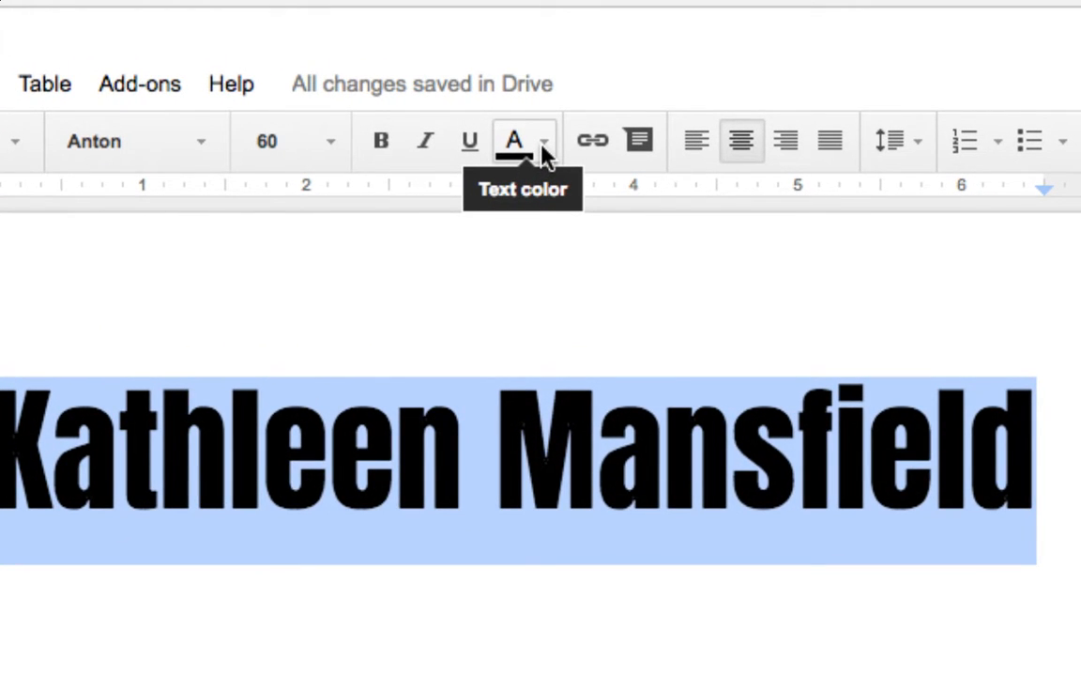
# Color the selected name heading orange from the Text color palette.
pyautogui.click(545, 150)
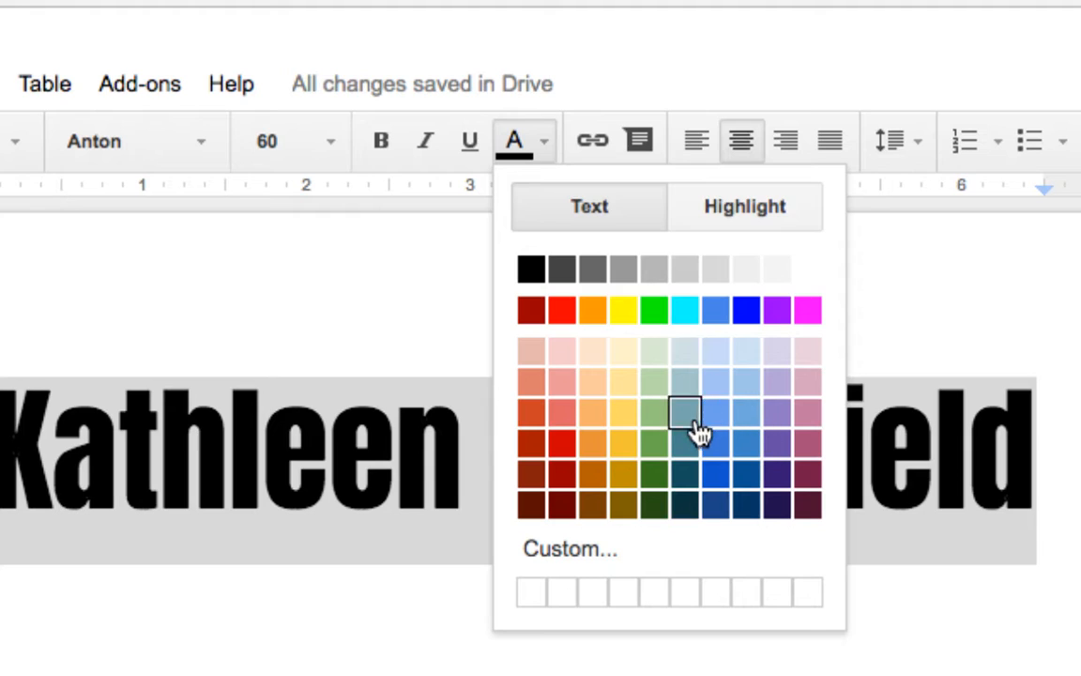
pyautogui.click(575, 551)
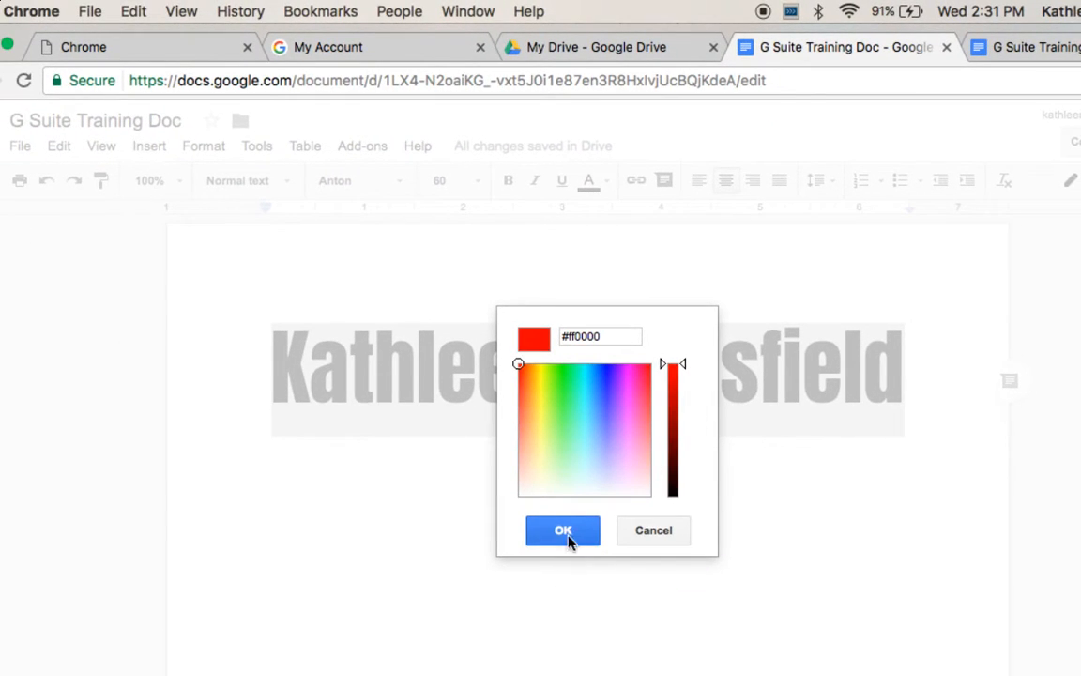
pyautogui.click(666, 534)
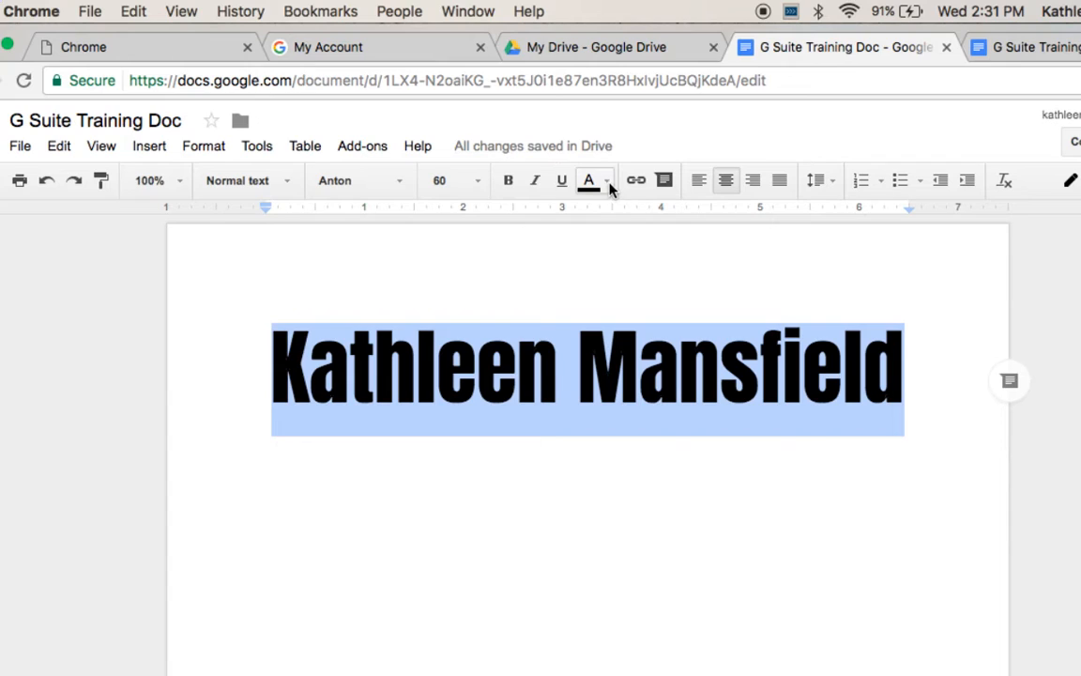
pyautogui.click(607, 184)
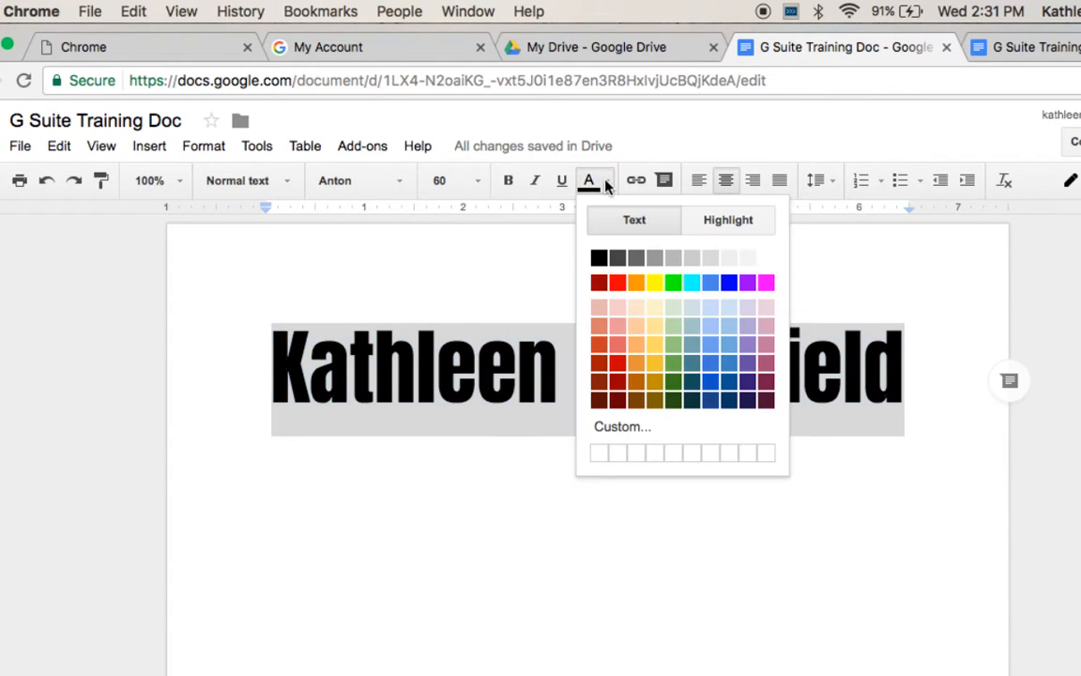
pyautogui.click(637, 283)
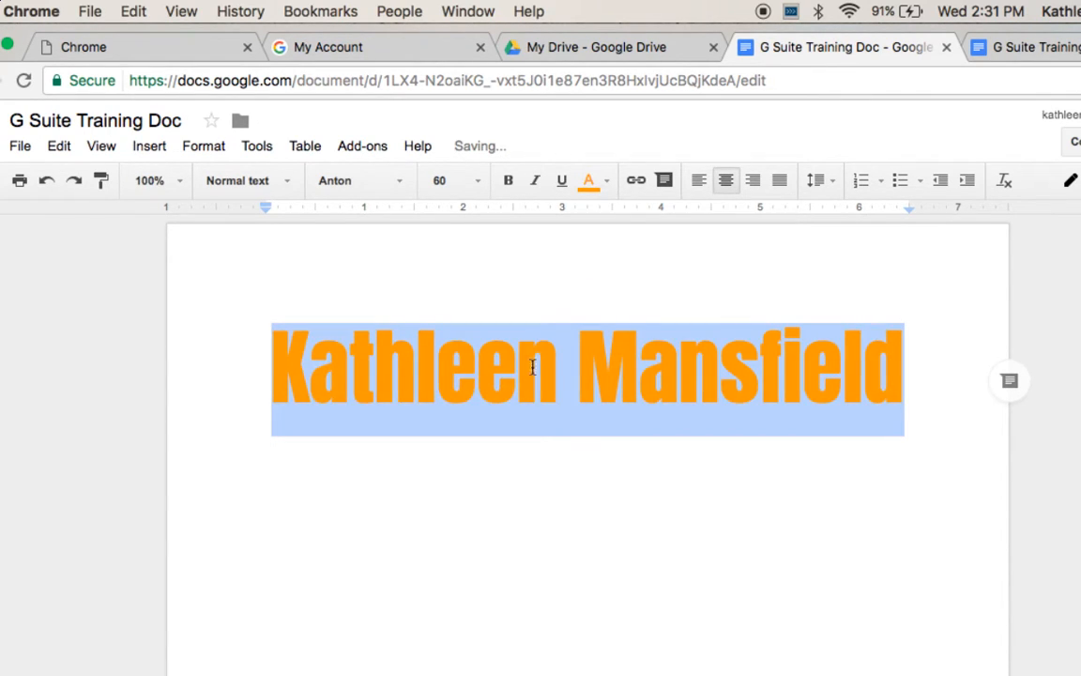
pyautogui.click(575, 489)
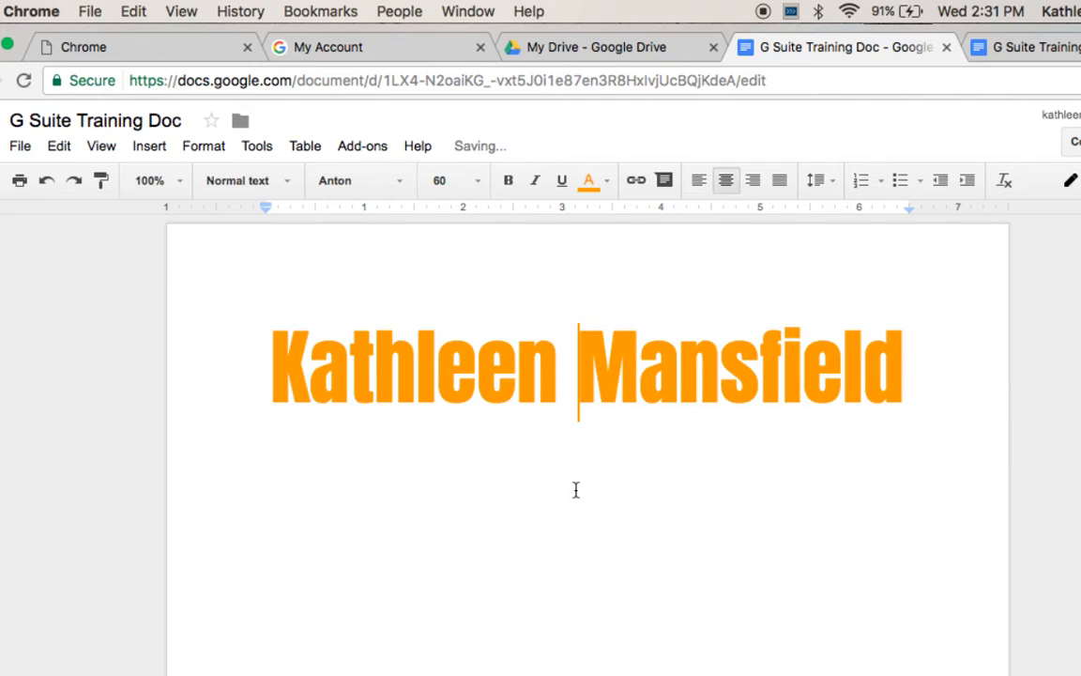
# Add a new line below the heading with black text at size 11.
pyautogui.click(917, 374)
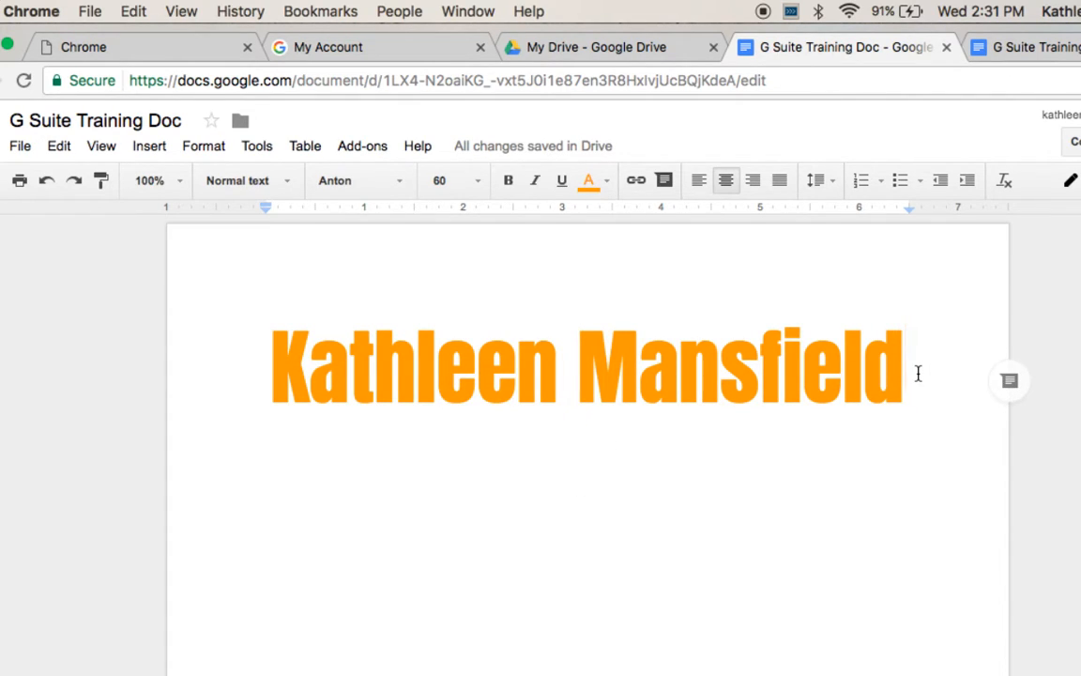
pyautogui.press('Return')
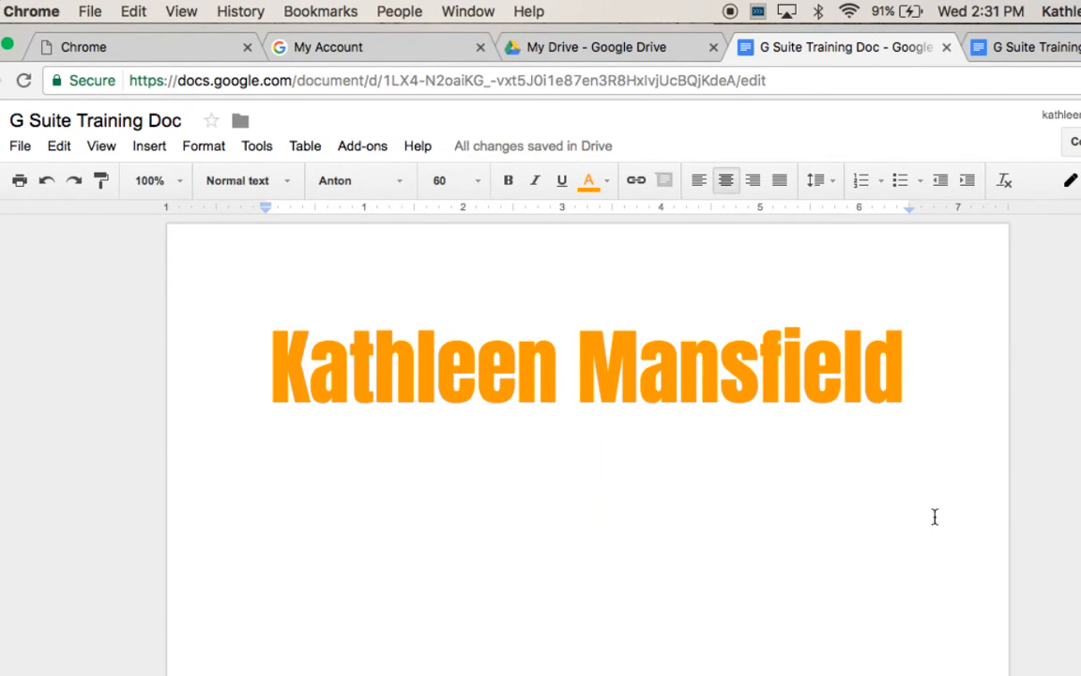
pyautogui.click(607, 187)
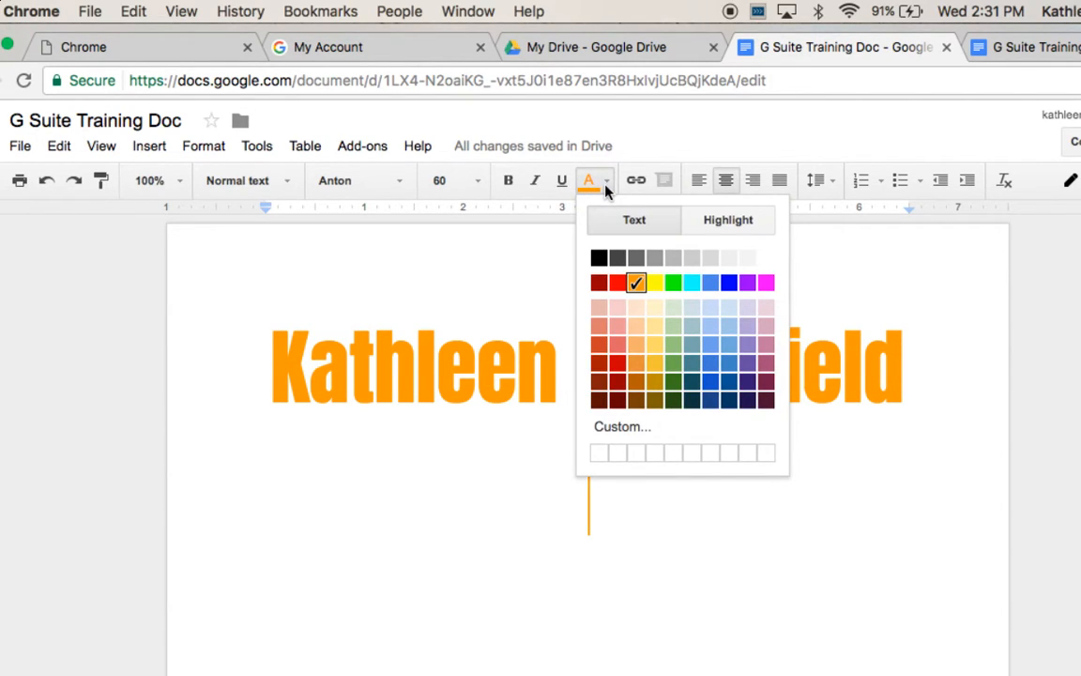
pyautogui.click(599, 257)
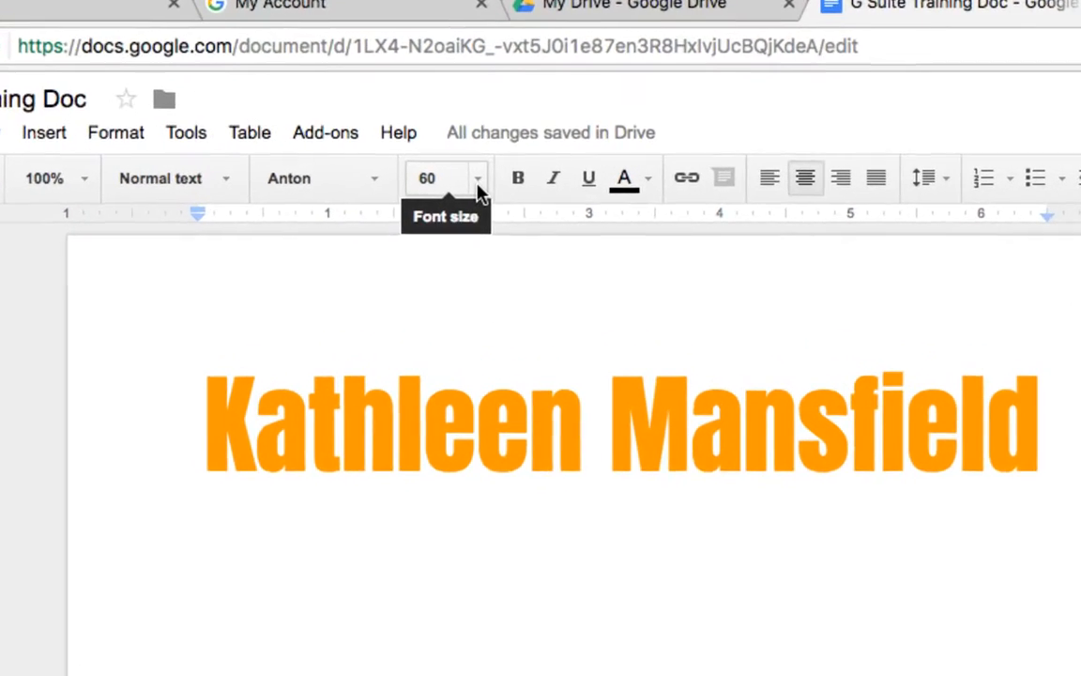
pyautogui.click(477, 185)
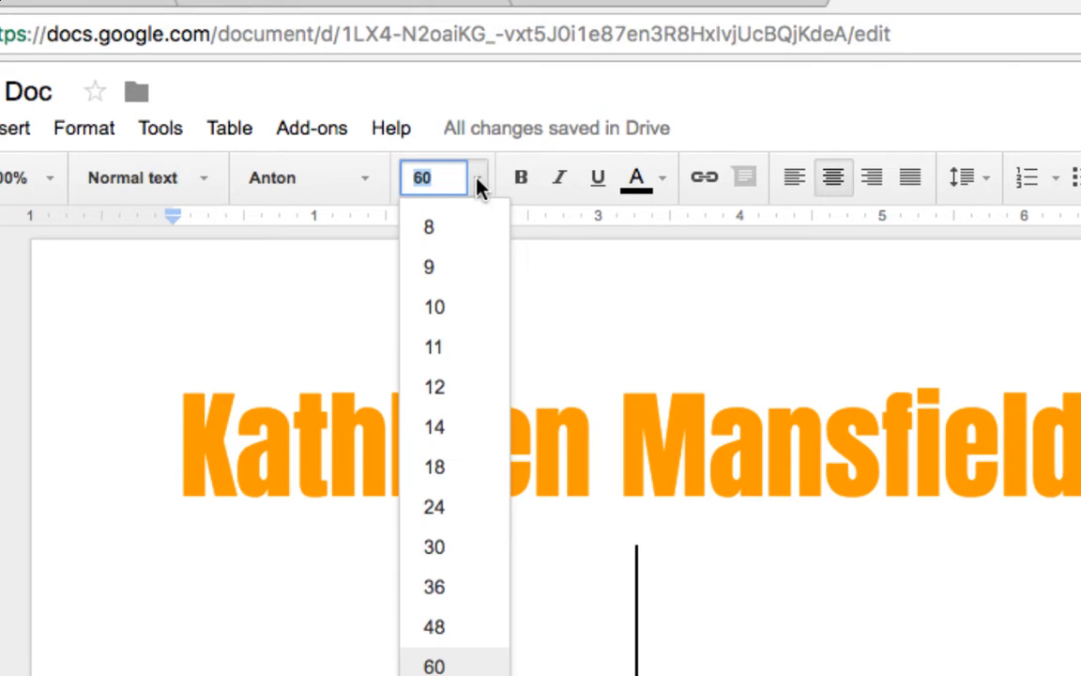
pyautogui.click(434, 348)
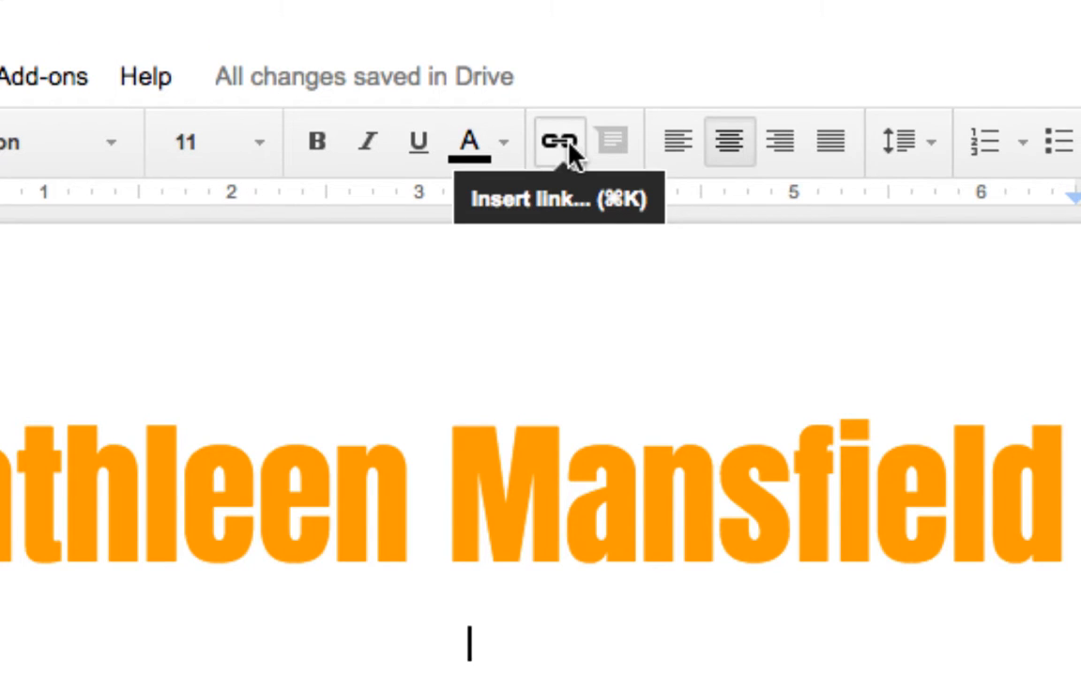
pyautogui.click(567, 150)
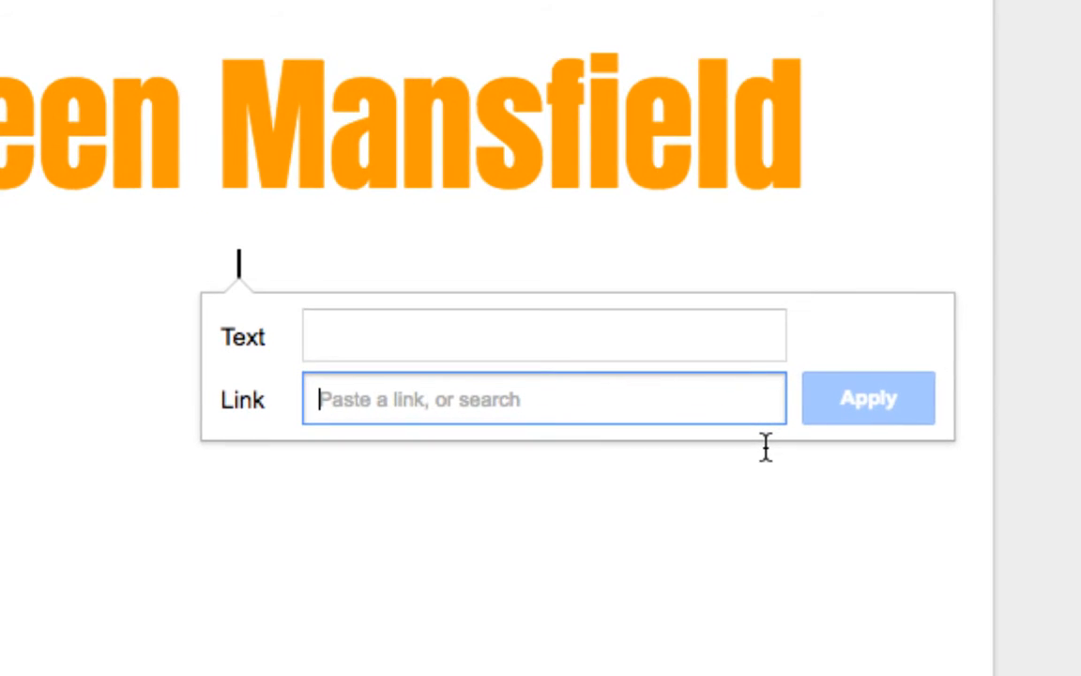
pyautogui.click(469, 335)
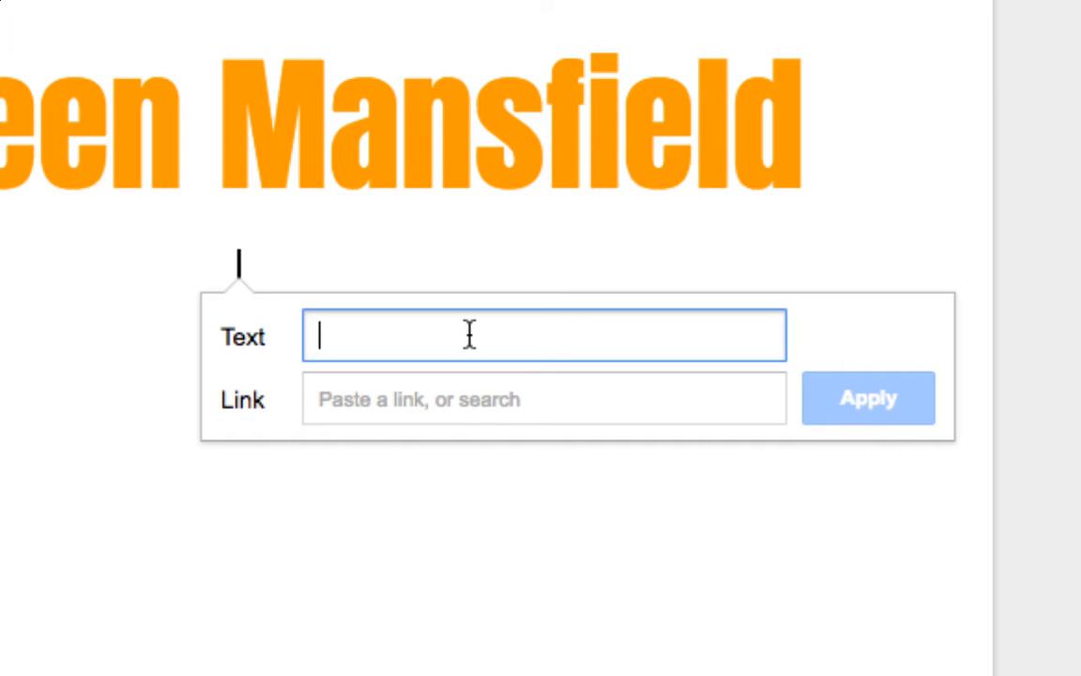
pyautogui.write('Distr')
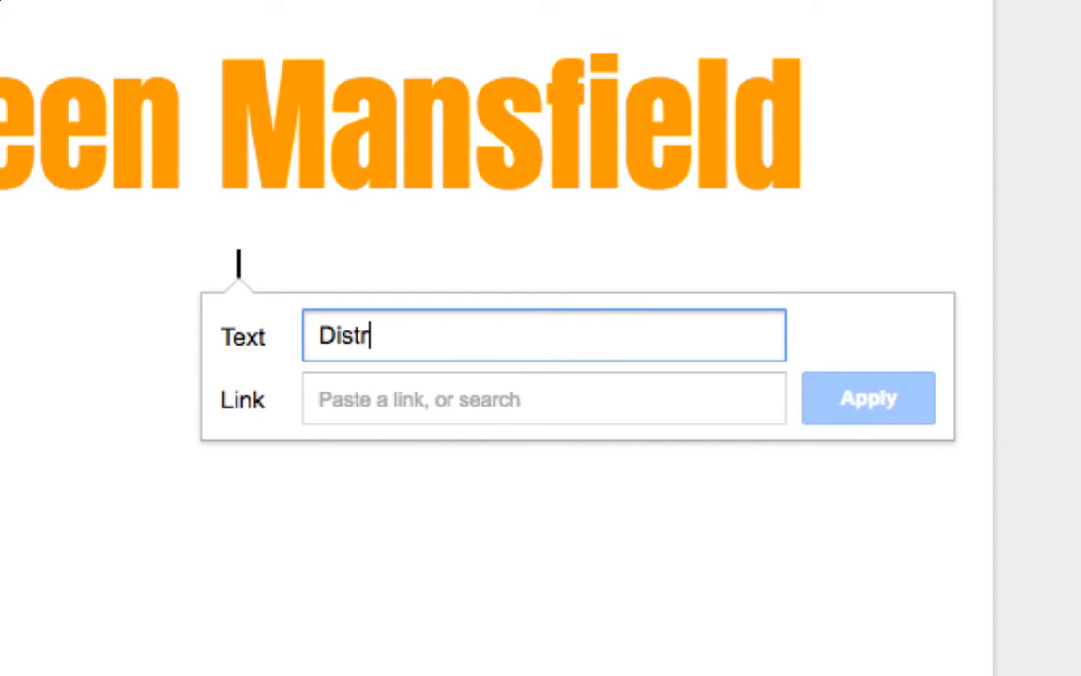
pyautogui.write('ict Website')
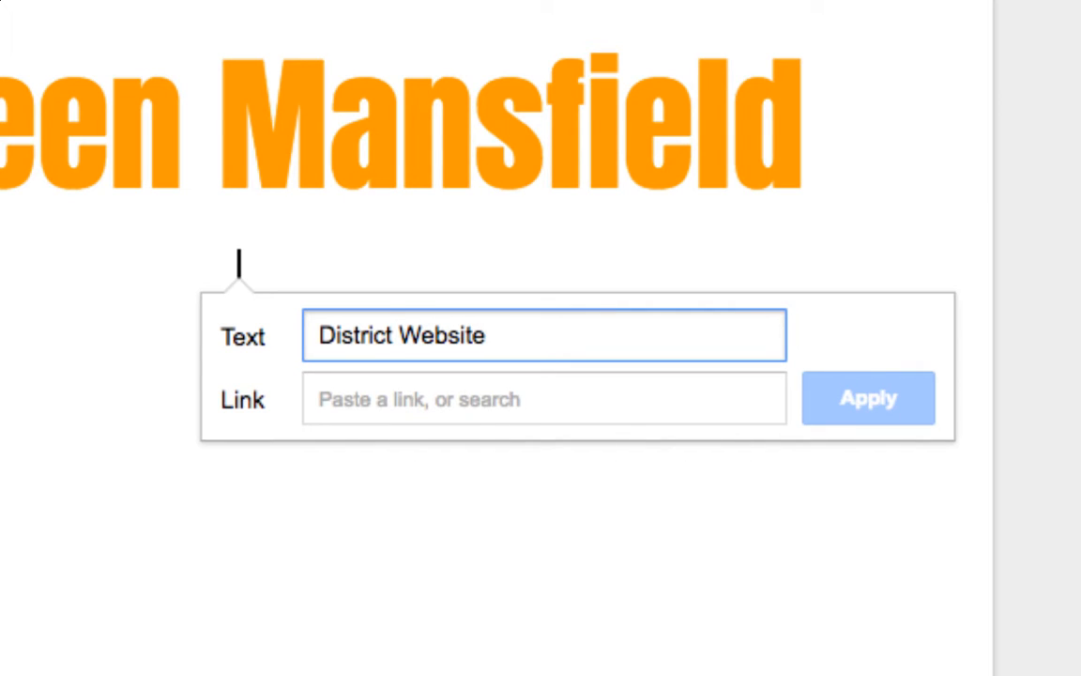
pyautogui.click(467, 411)
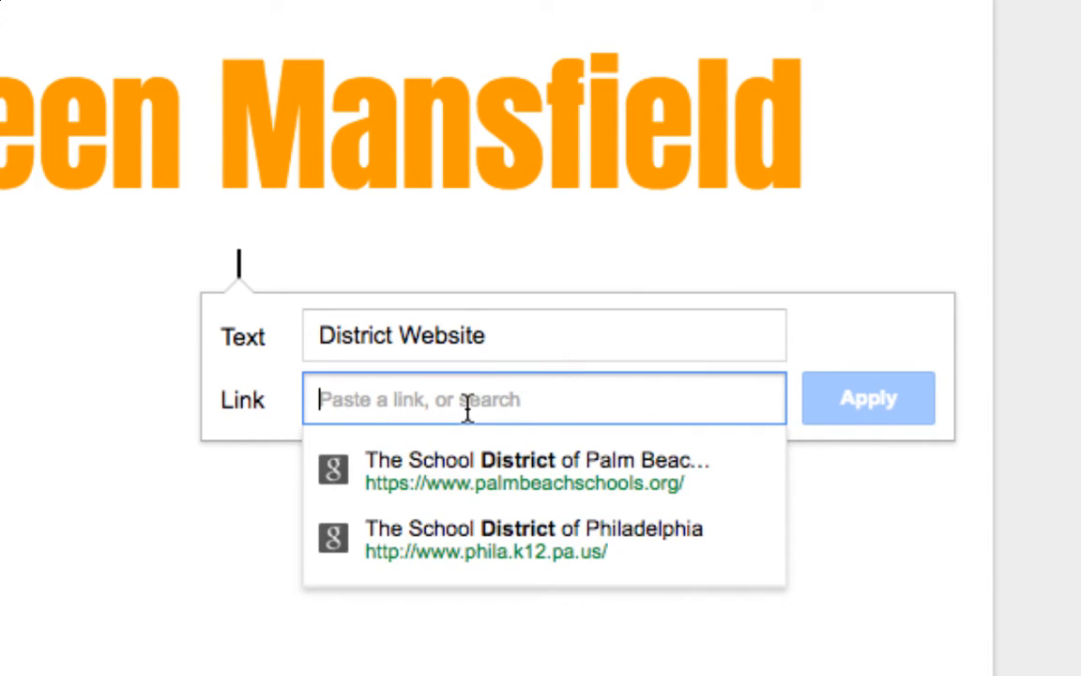
pyautogui.write('www')
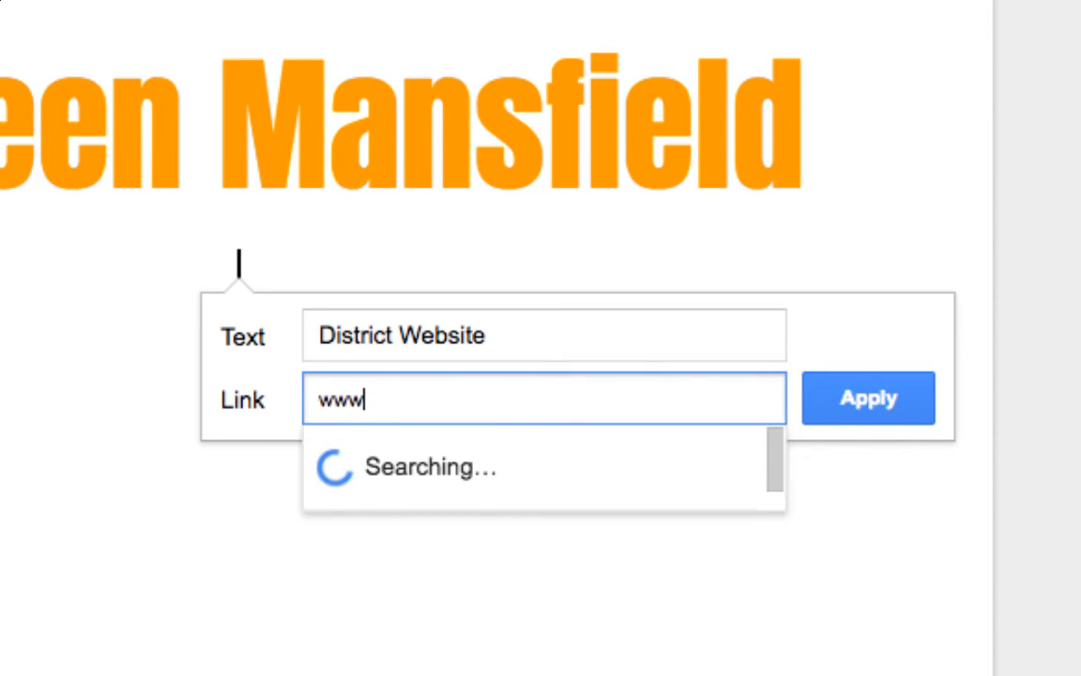
pyautogui.write('.comal')
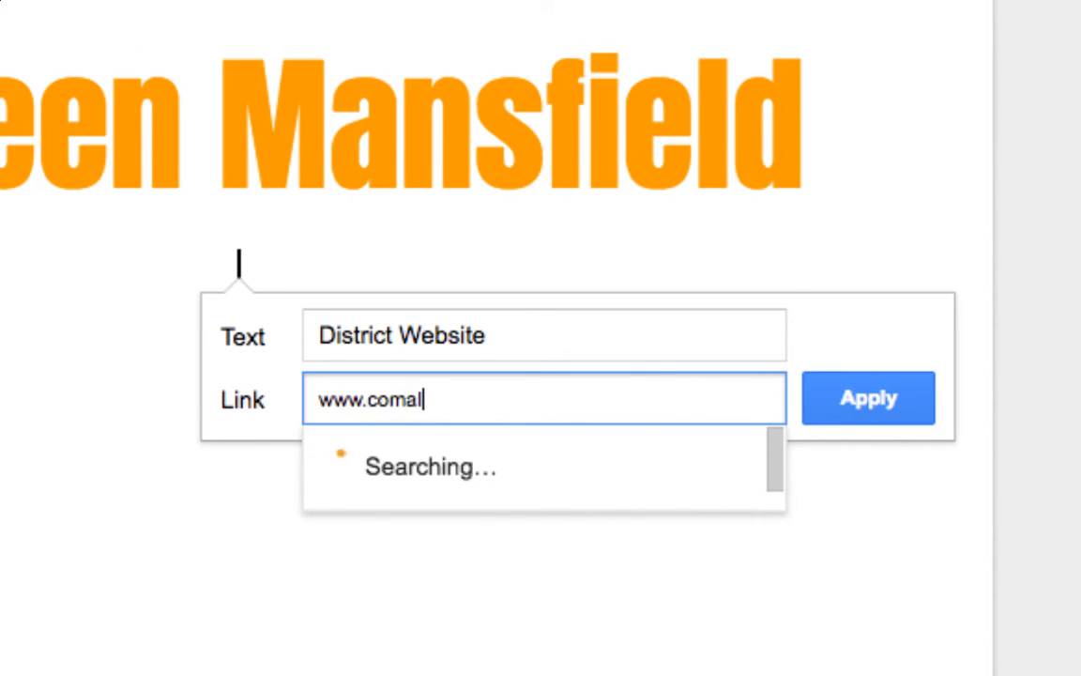
pyautogui.write('isd.org')
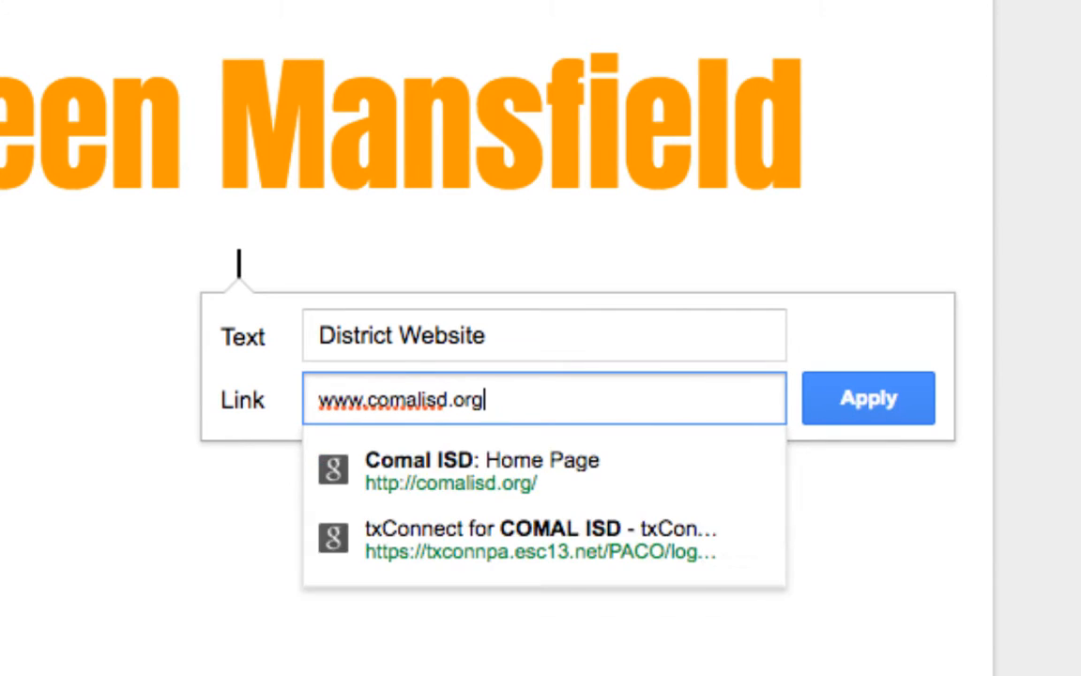
pyautogui.click(463, 473)
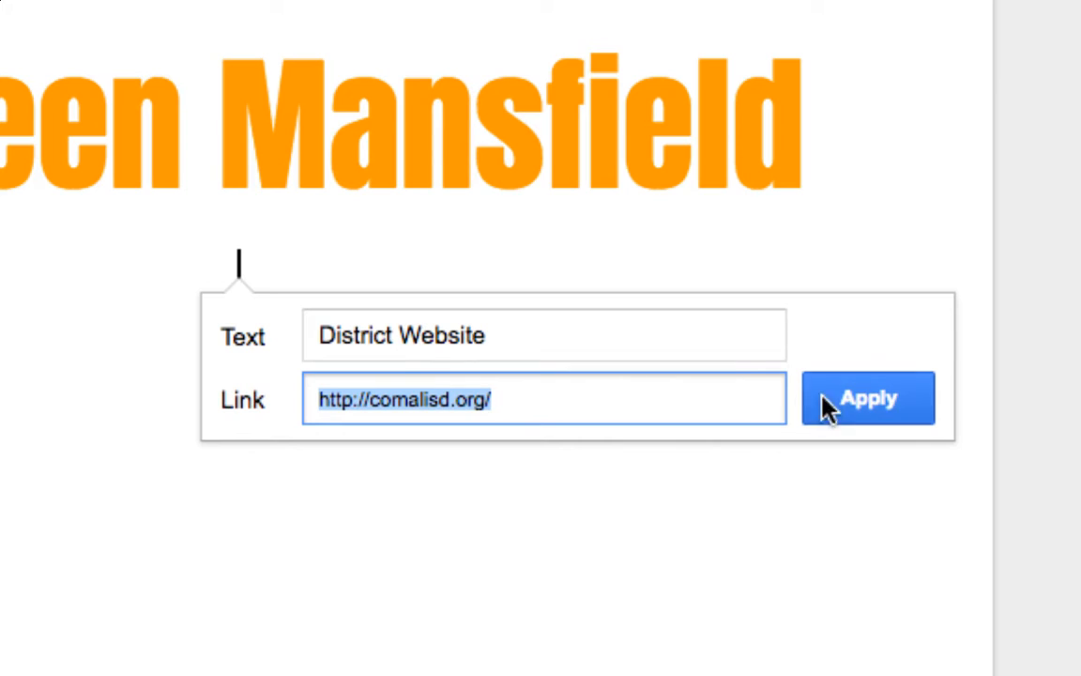
pyautogui.click(863, 411)
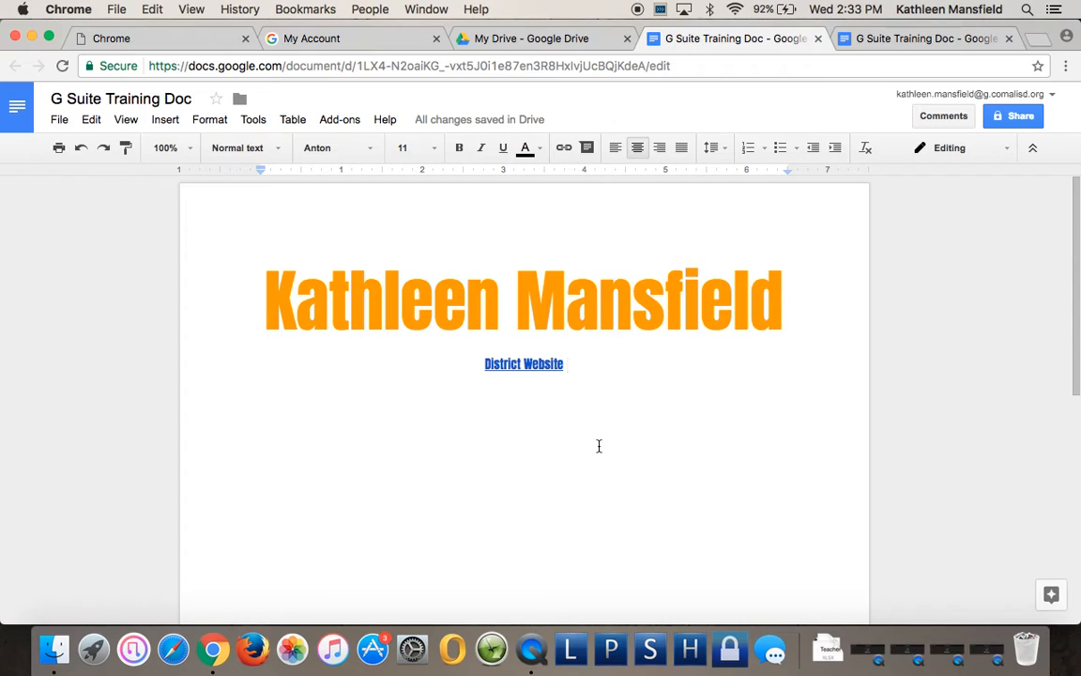
# Start a new line below the link and bring up the Insert image dialog.
pyautogui.press('Return')
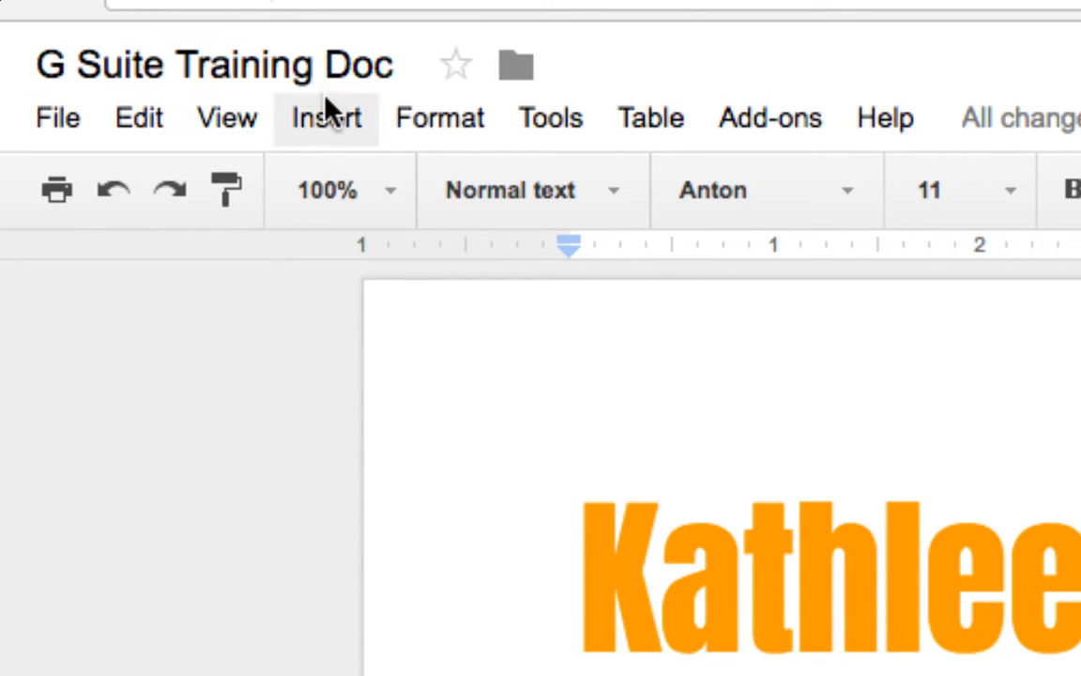
pyautogui.click(330, 122)
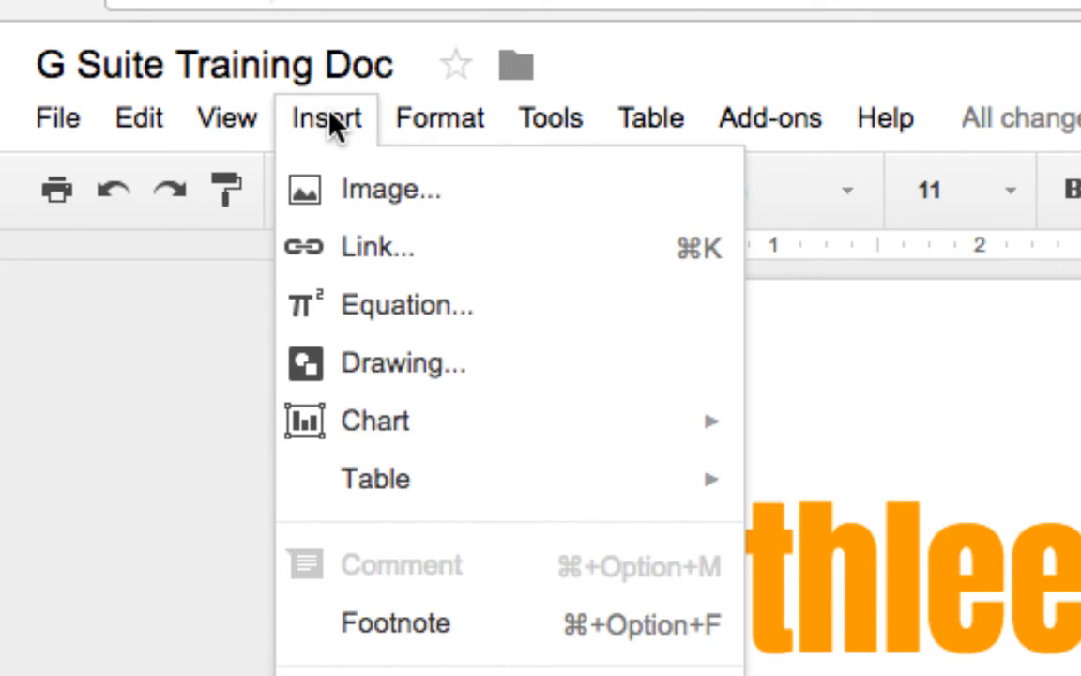
pyautogui.moveTo(369, 474)
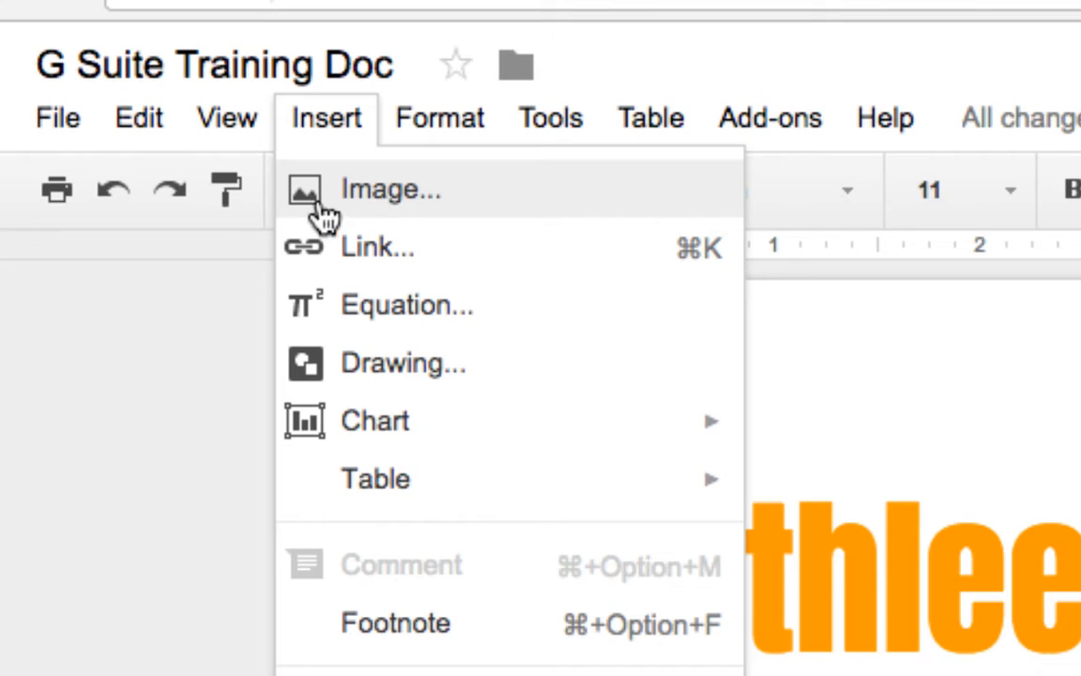
pyautogui.click(382, 198)
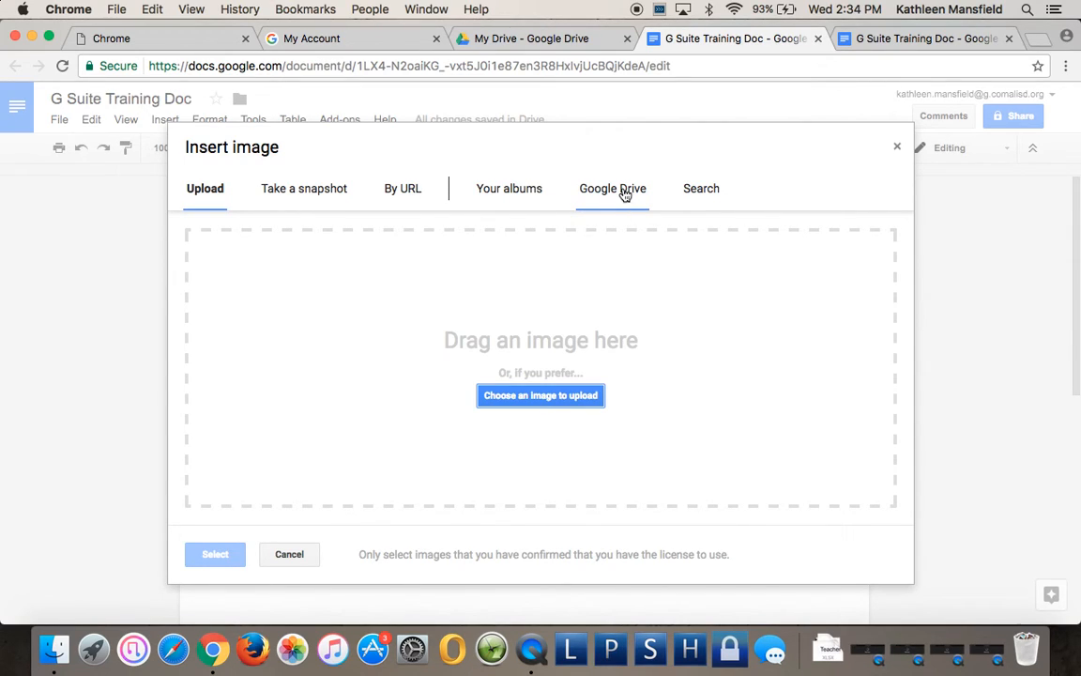
# Search the web for images of 'dog'.
pyautogui.click(706, 191)
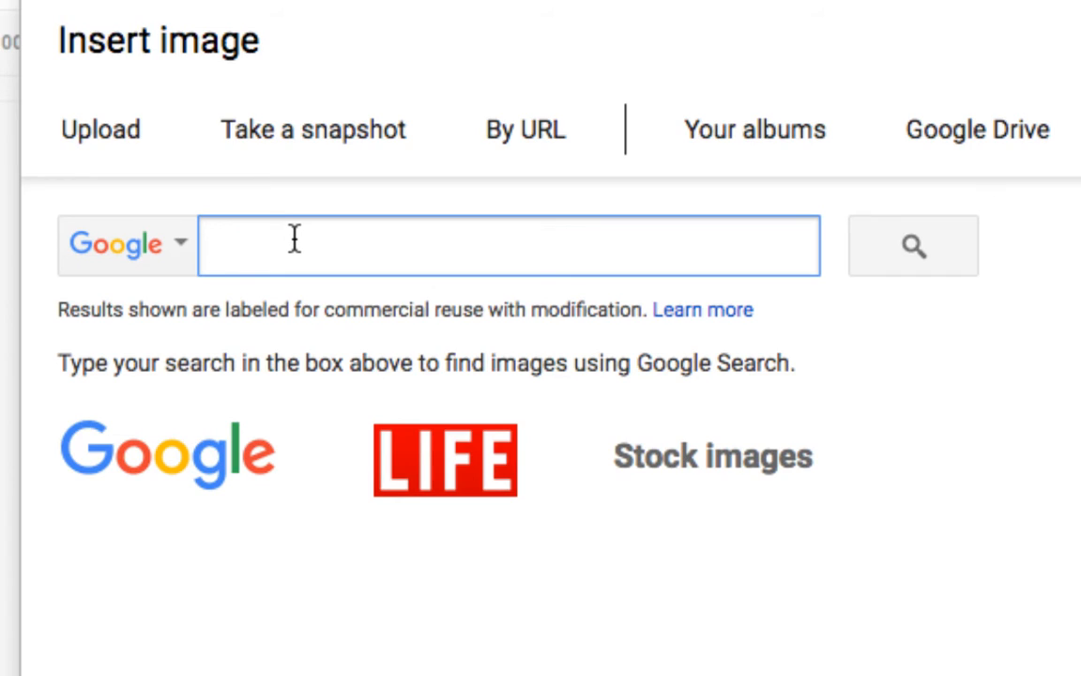
pyautogui.write('dog')
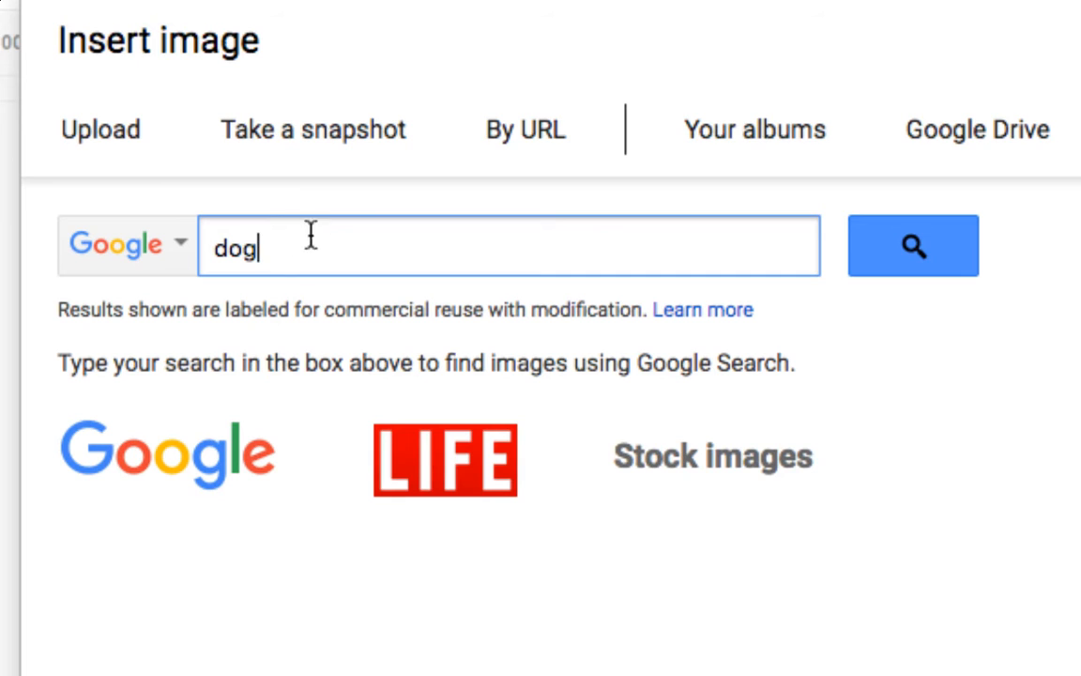
pyautogui.click(927, 256)
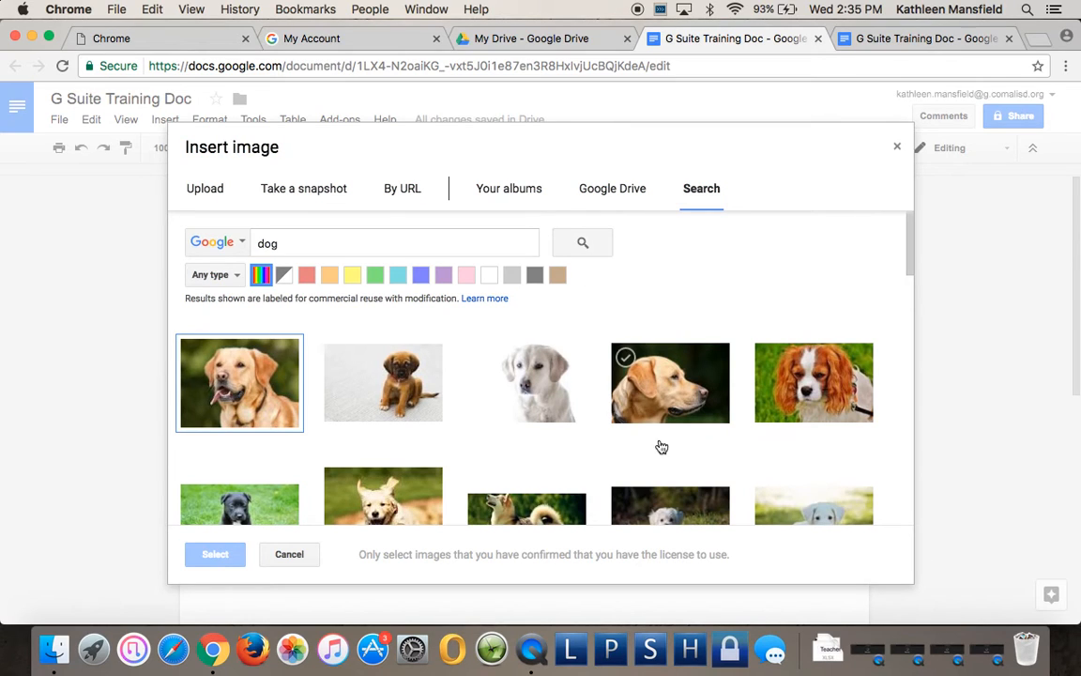
# Pick the photo of the white puppy lying on wooden boards from the results.
pyautogui.scroll(-5, 605, 451)
pyautogui.scroll(-10, 605, 453)
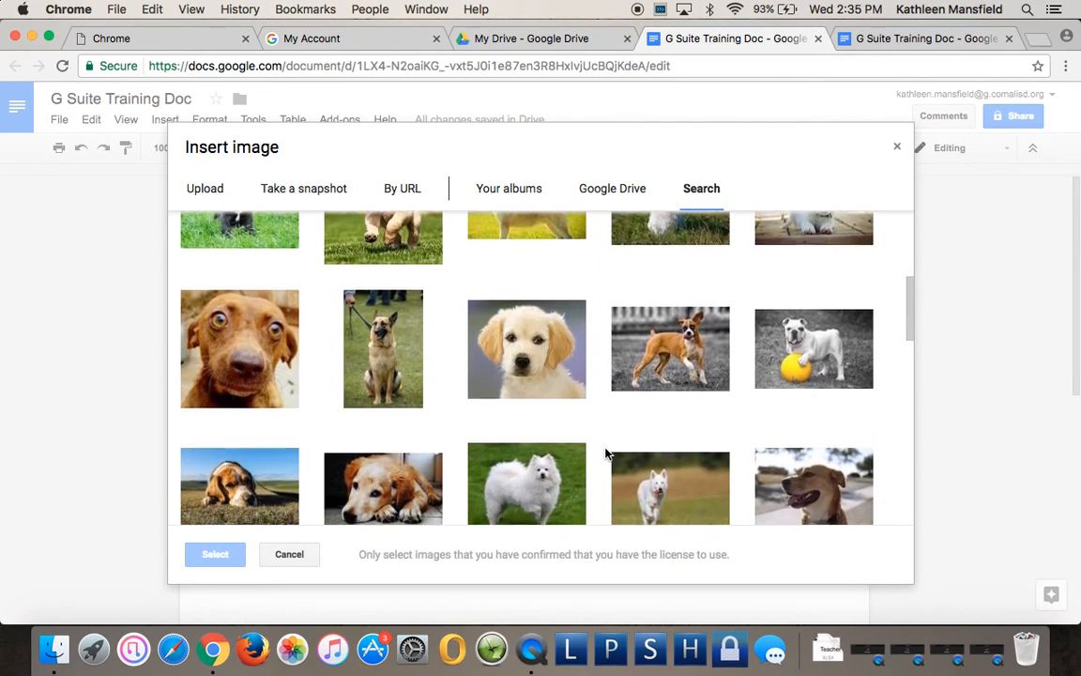
pyautogui.scroll(-10, 605, 454)
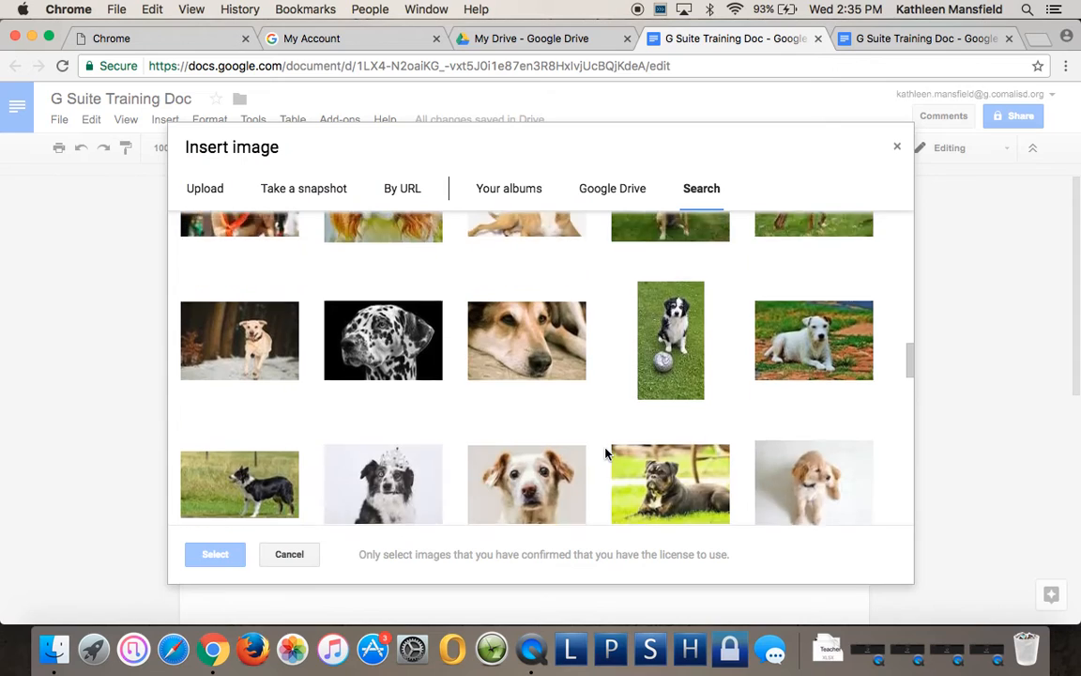
pyautogui.scroll(-10, 605, 453)
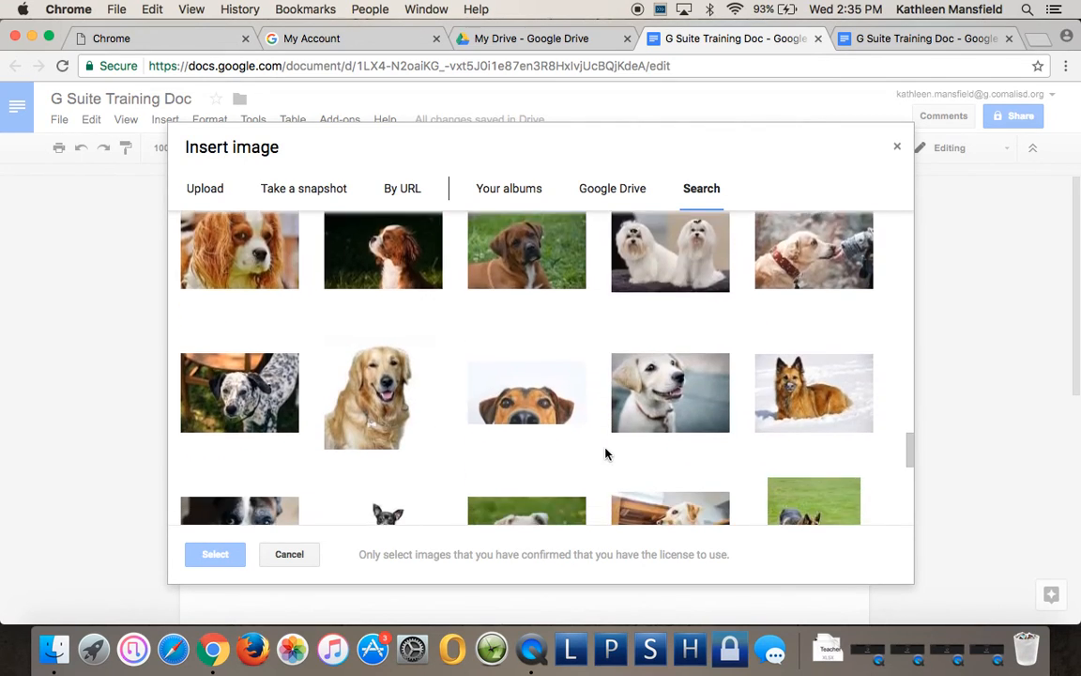
pyautogui.scroll(-10, 605, 453)
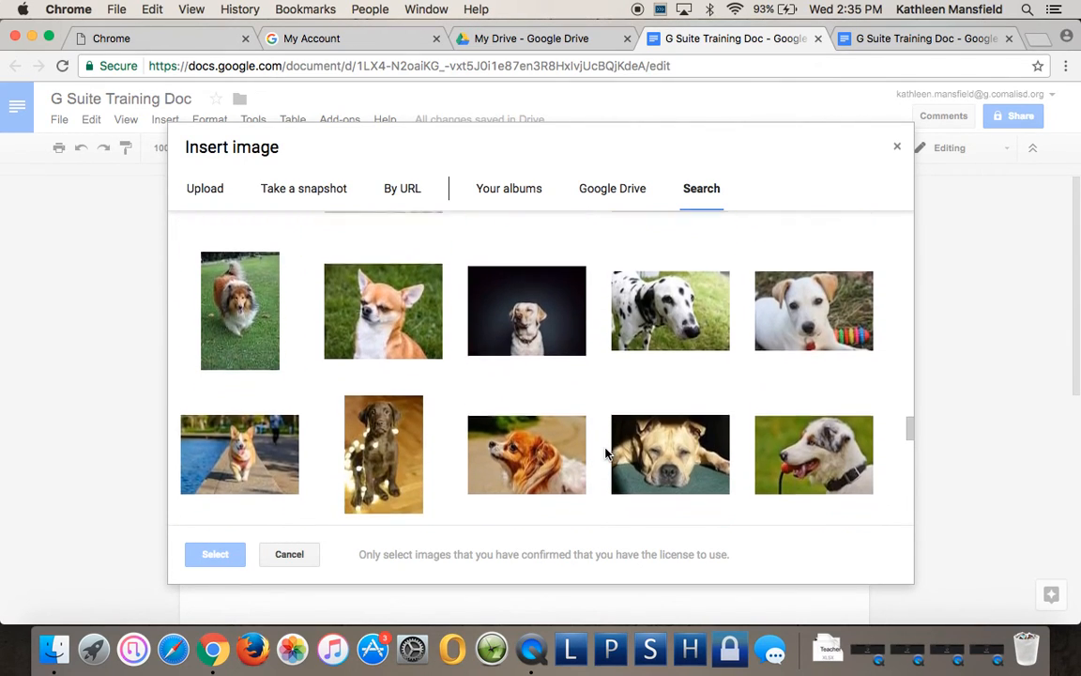
pyautogui.scroll(-10, 606, 454)
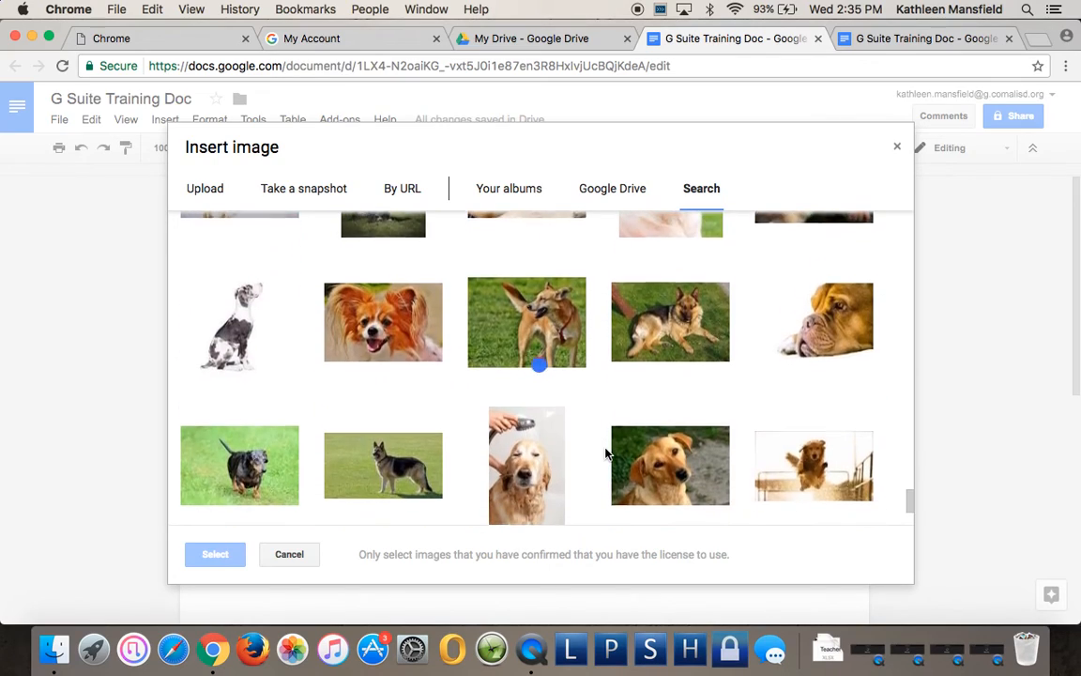
pyautogui.scroll(-10, 605, 453)
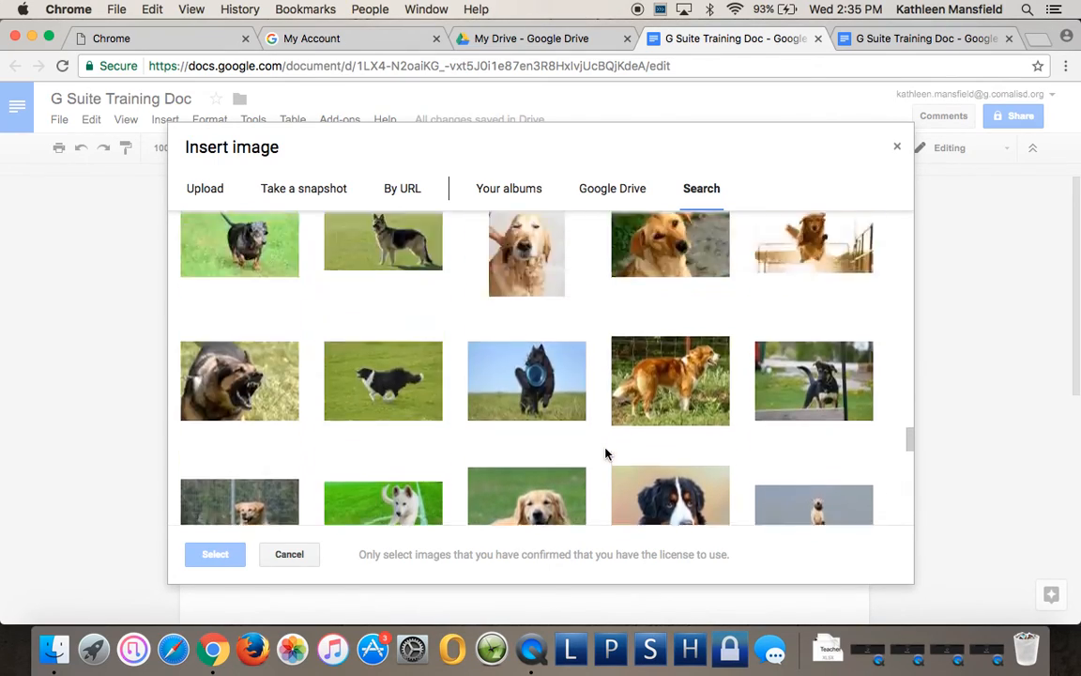
pyautogui.scroll(20, 605, 453)
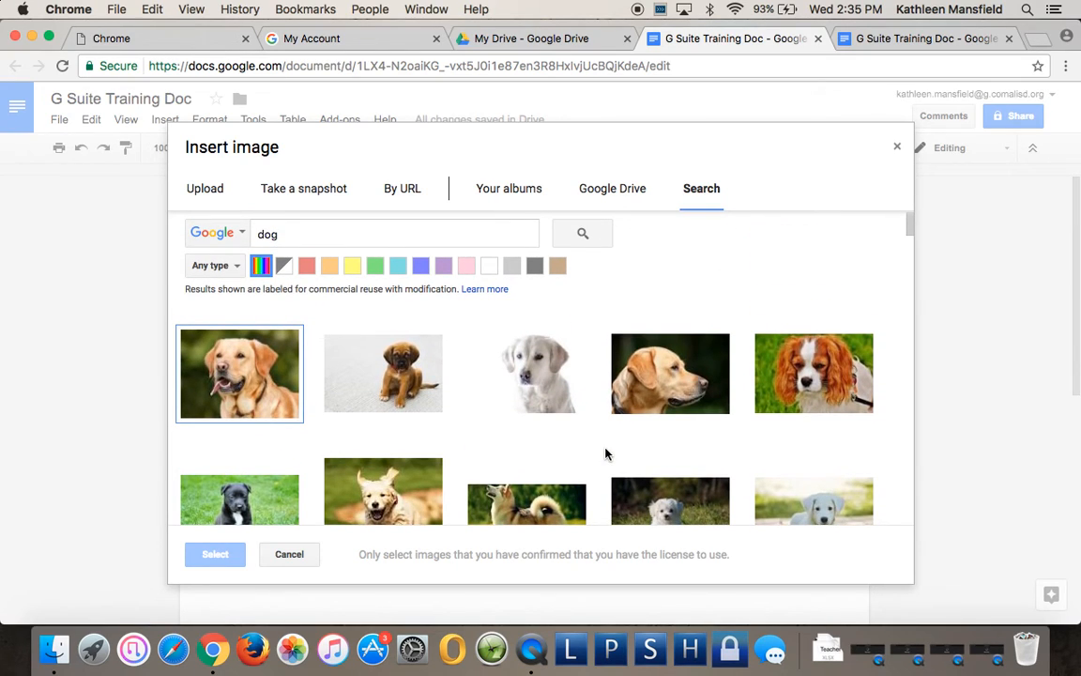
pyautogui.scroll(-3, 605, 453)
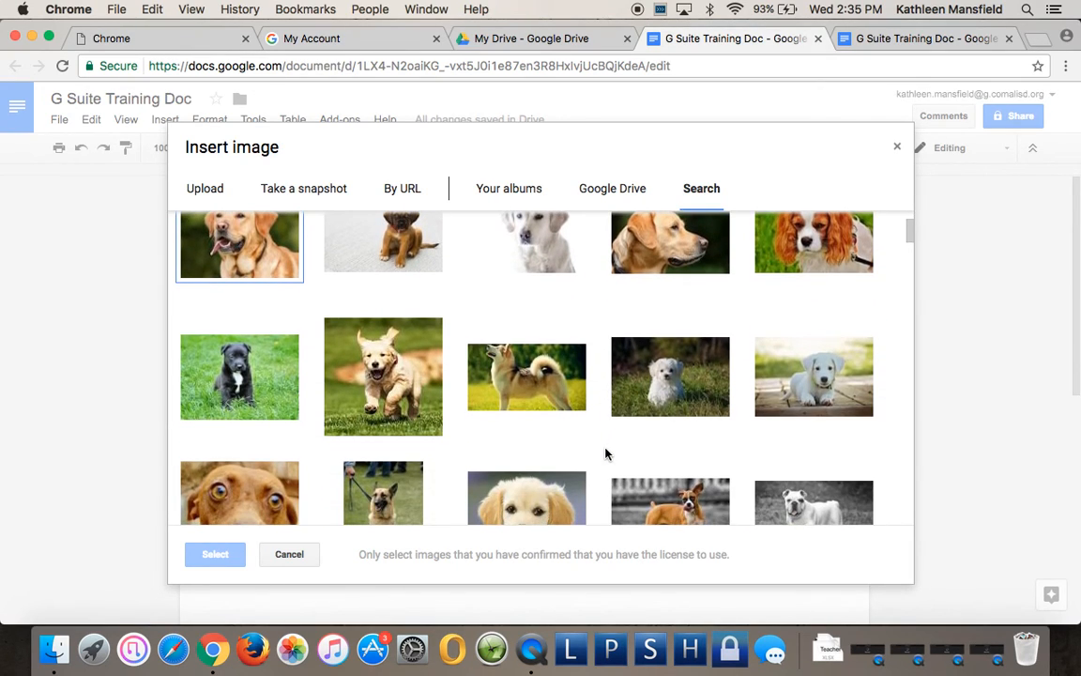
pyautogui.click(826, 387)
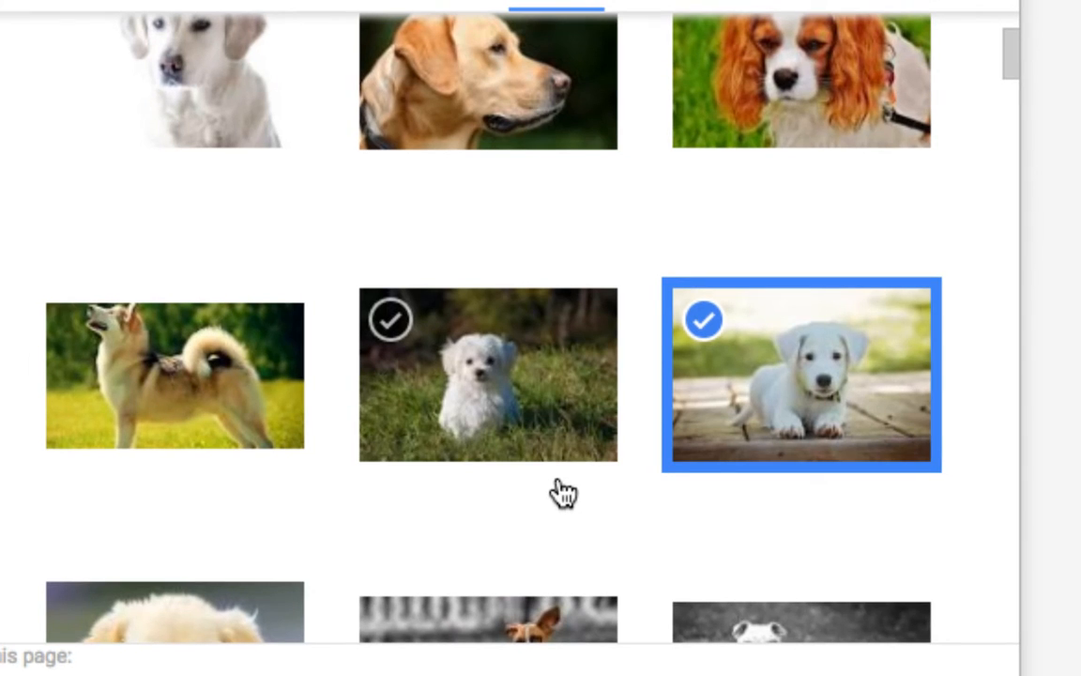
pyautogui.scroll(3, 705, 515)
pyautogui.scroll(-4, 704, 516)
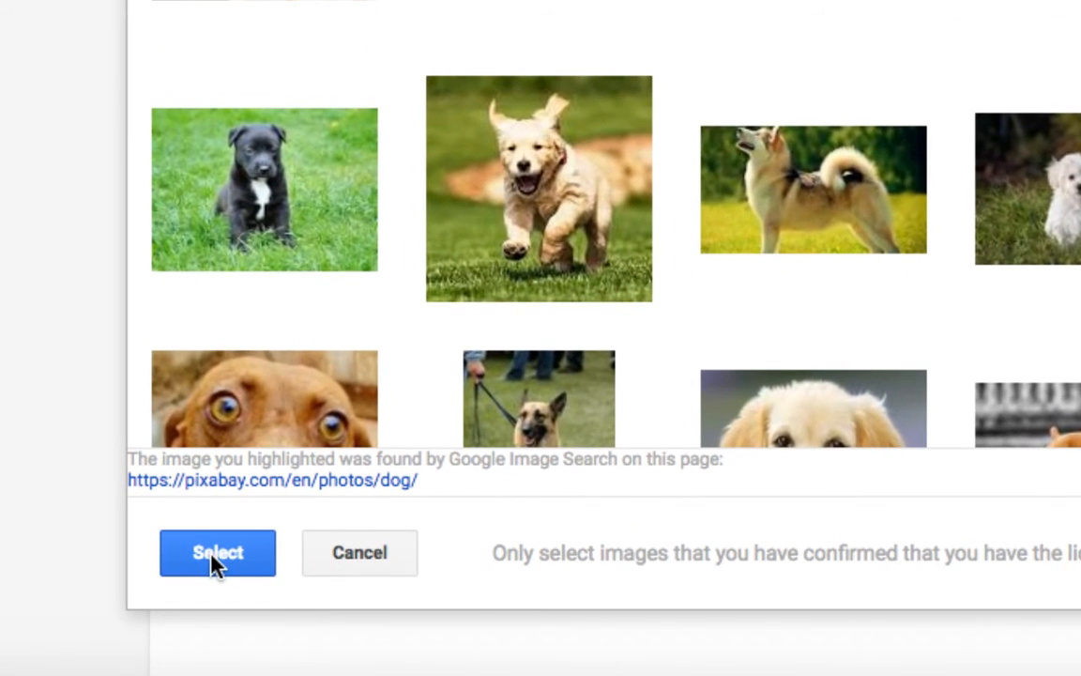
# Insert the white puppy photo below the District Website link and select it.
pyautogui.click(214, 554)
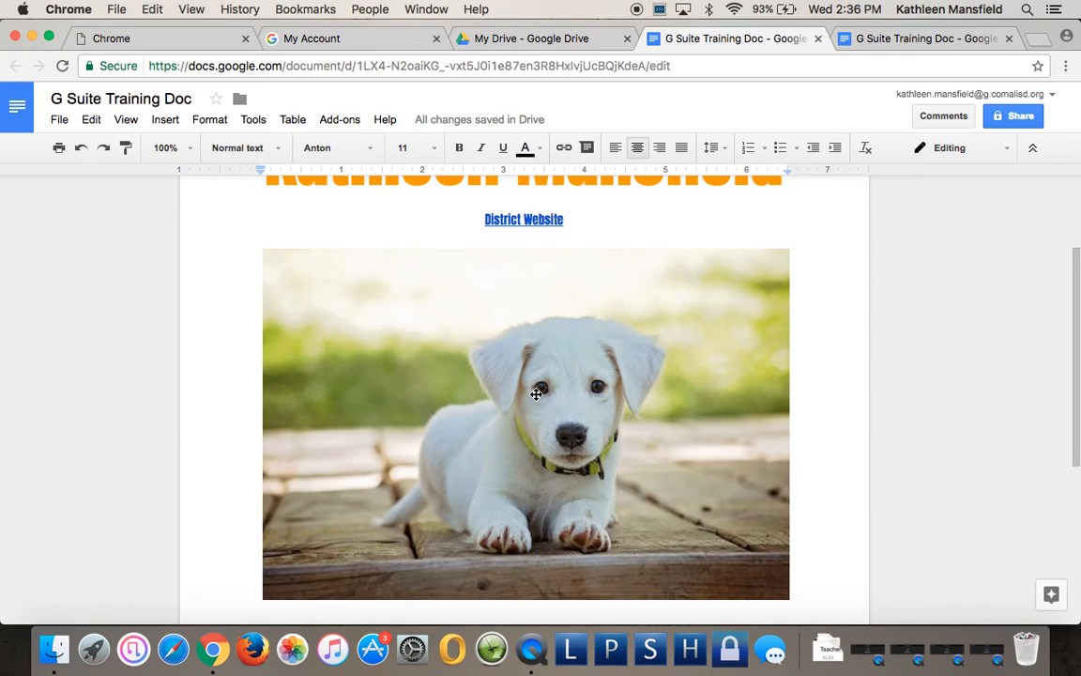
pyautogui.click(646, 383)
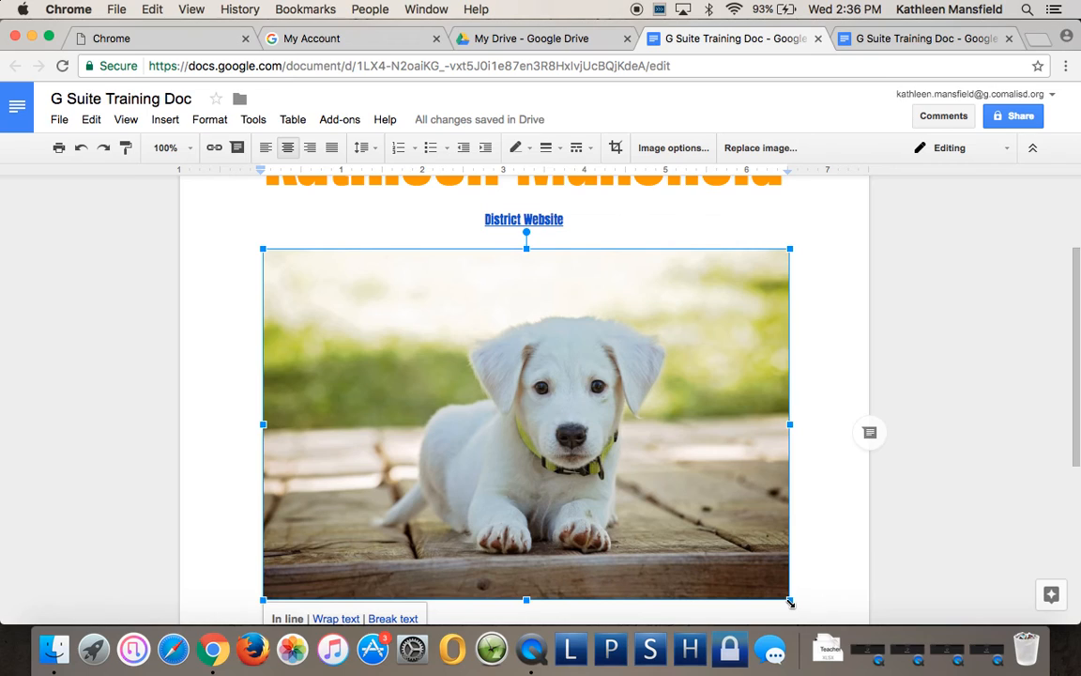
# Resize the puppy photo to about half its size, then deselect it.
pyautogui.moveTo(790, 601); pyautogui.dragTo(562, 434)
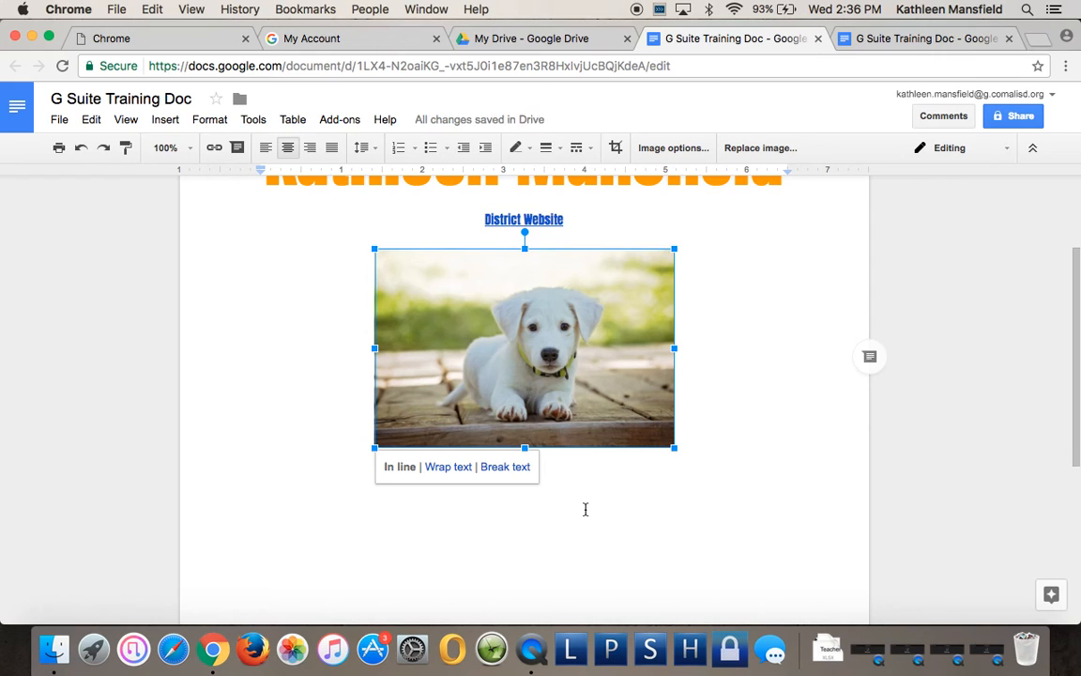
pyautogui.scroll(2, 286, 442)
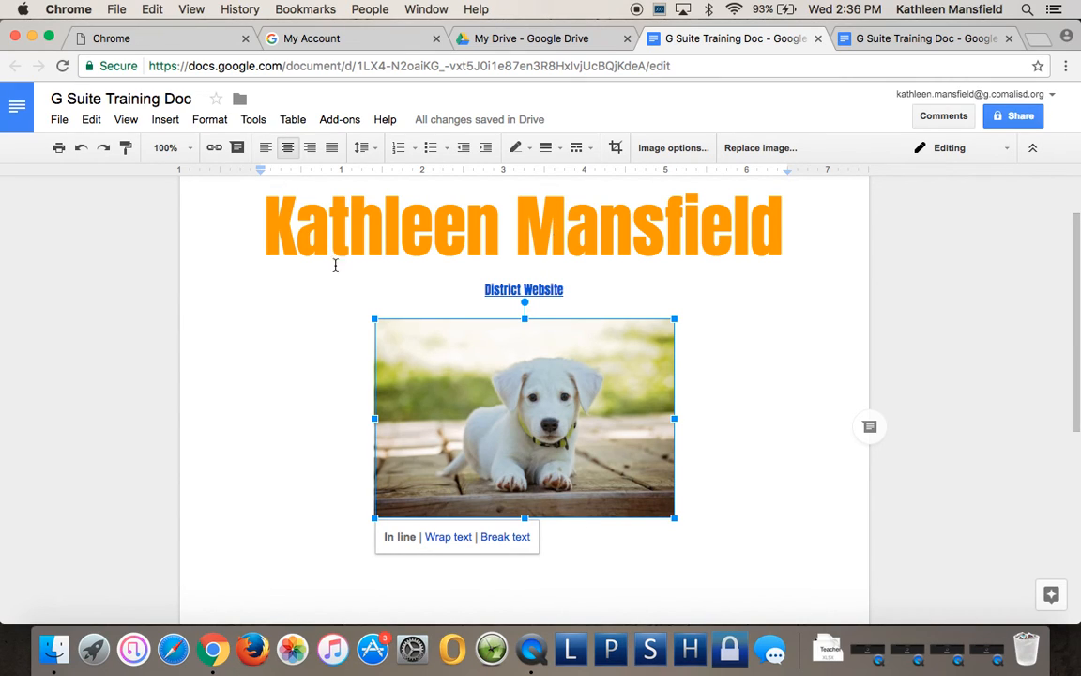
pyautogui.scroll(2, 303, 274)
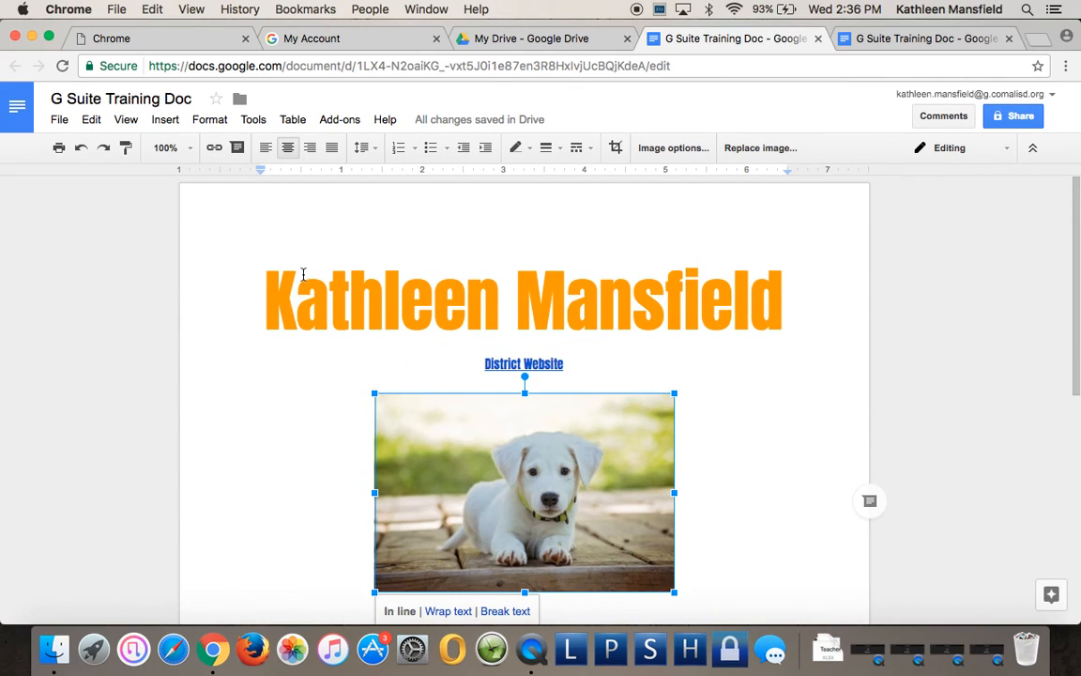
pyautogui.scroll(-4, 303, 274)
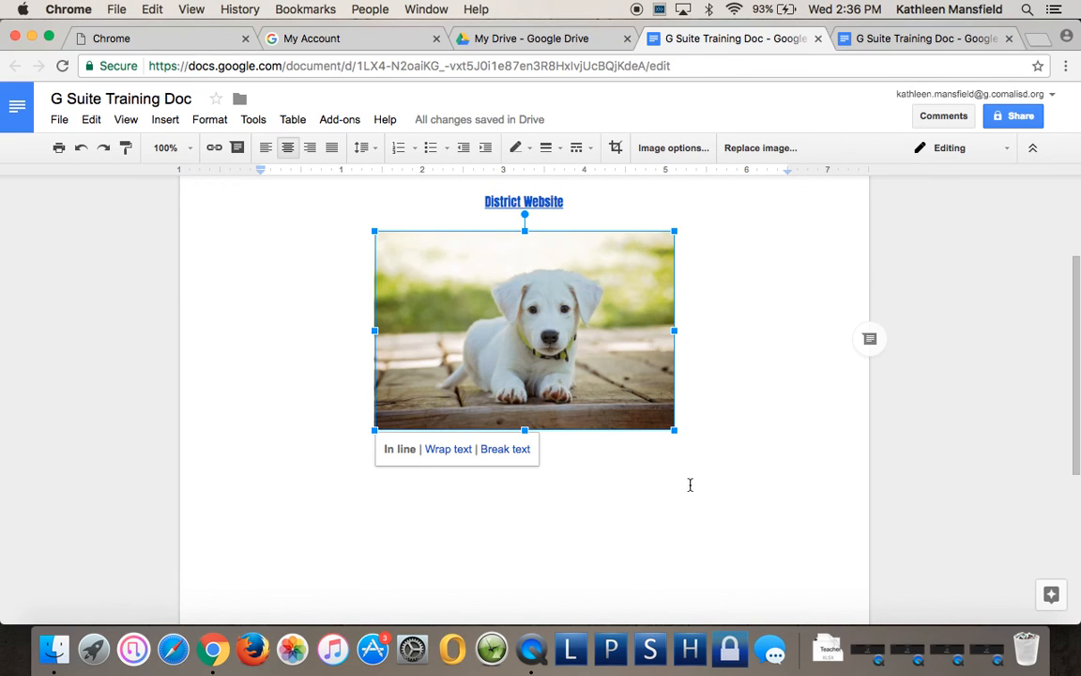
pyautogui.click(735, 450)
pyautogui.scroll(3, 257, 360)
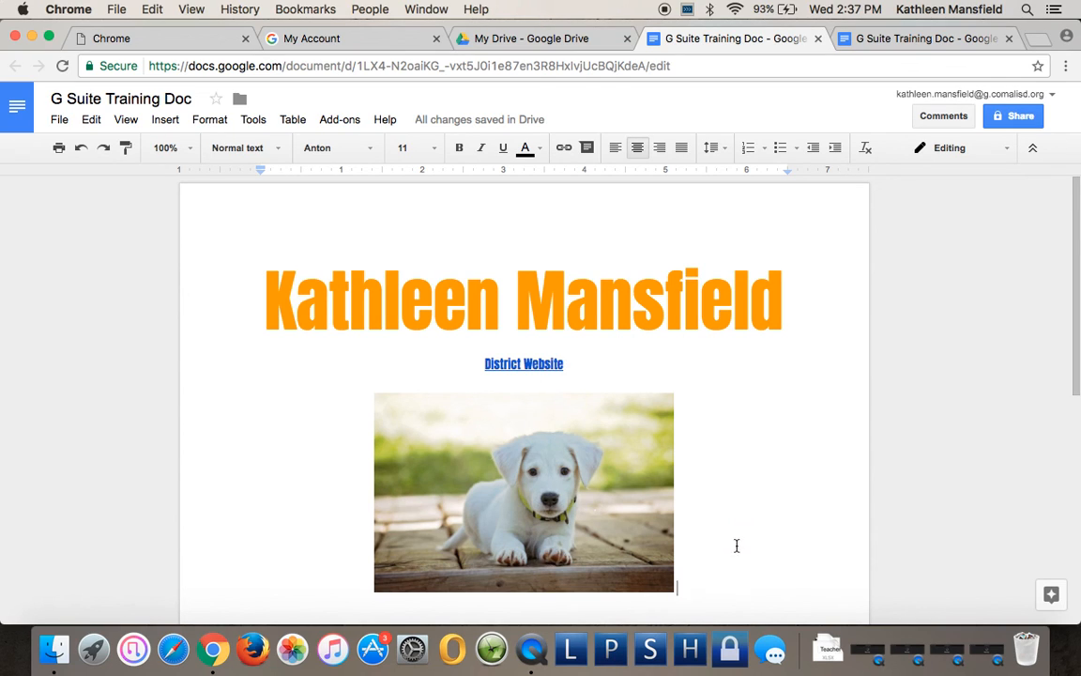
pyautogui.scroll(-5, 733, 549)
pyautogui.scroll(5, 733, 549)
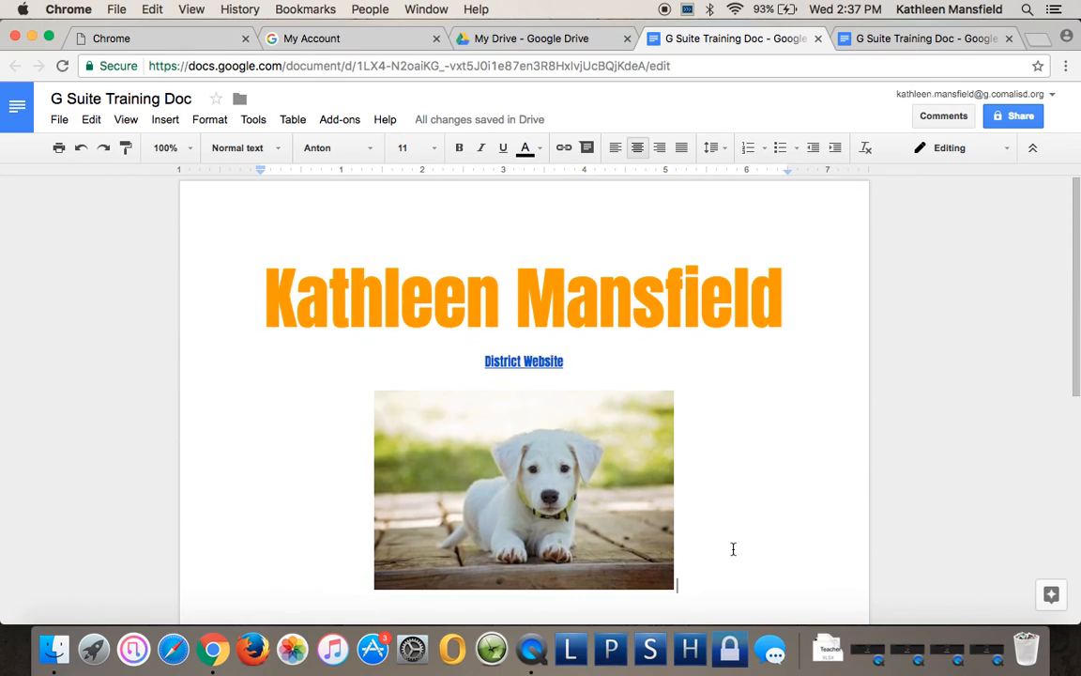